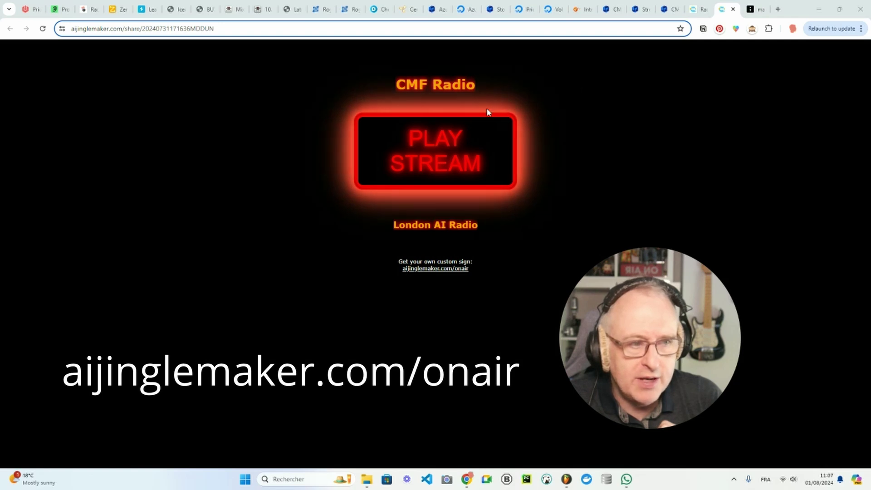
Step: Play the CMF Radio PLAY STREAM sign, stop it via ON AIR, and open the stations directory
click(430, 140)
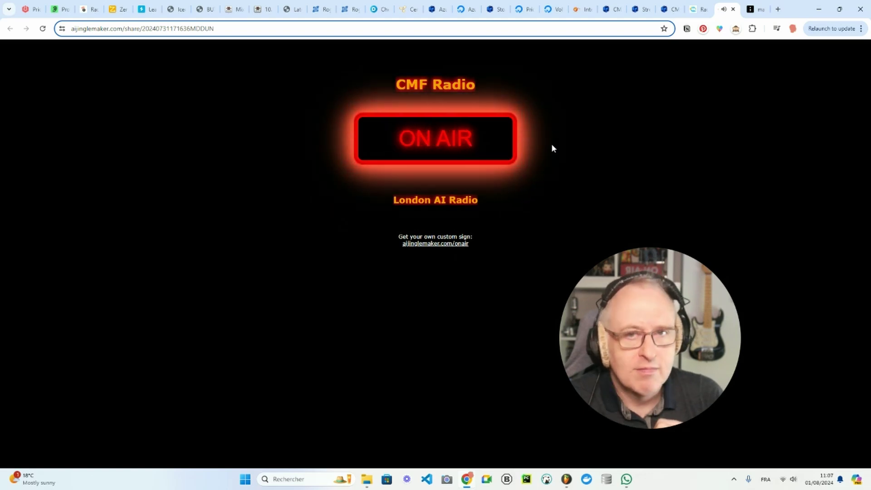
click(484, 138)
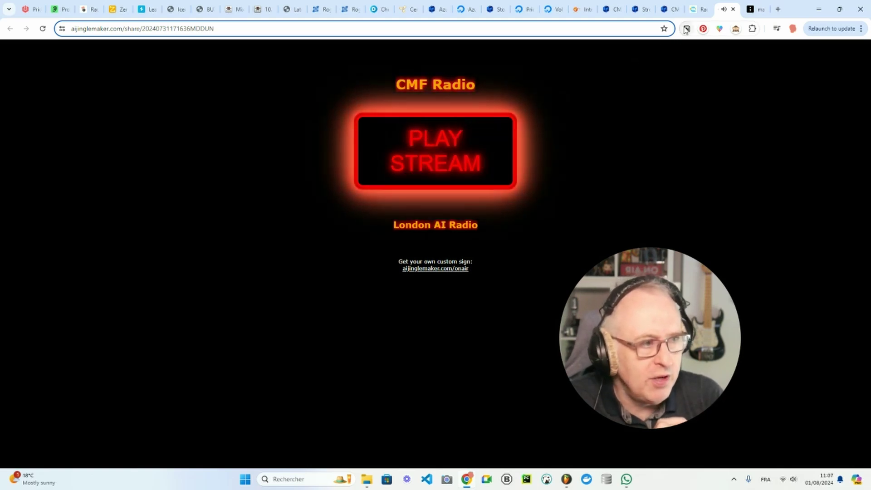
click(694, 11)
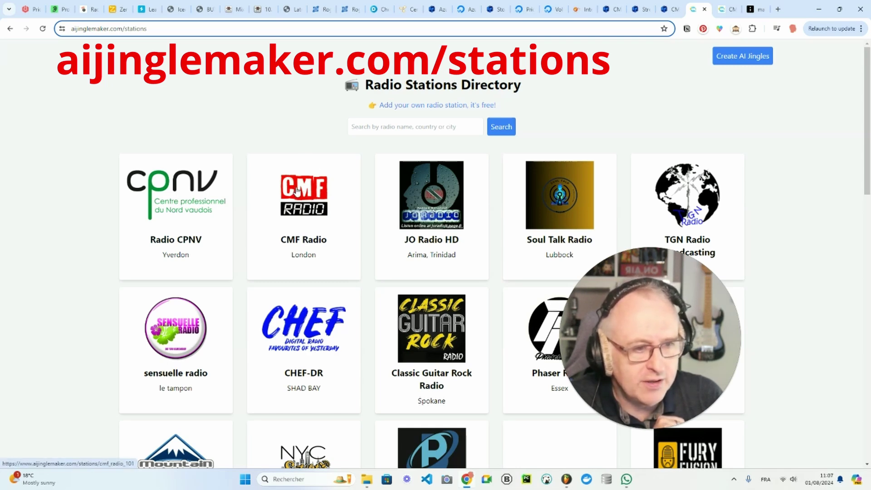
Step: Open CMF Radio's directory listing, play and stop its stream, then switch to radio.co pricing
click(311, 197)
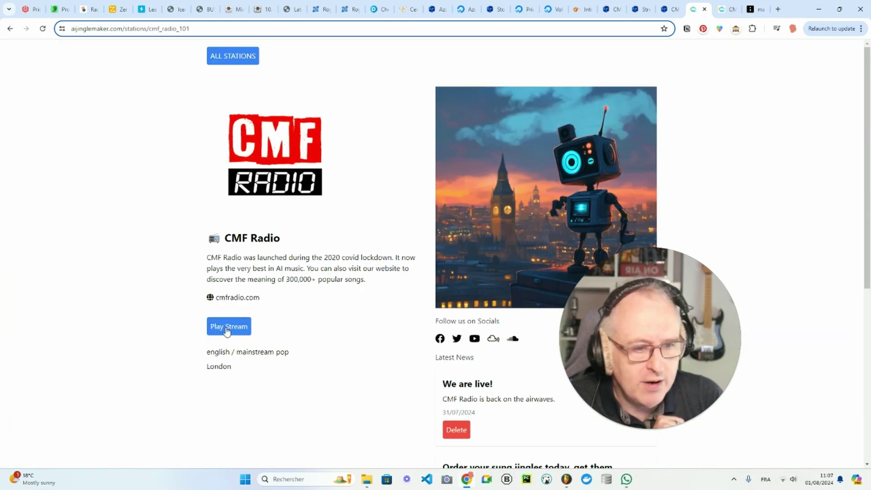
click(231, 328)
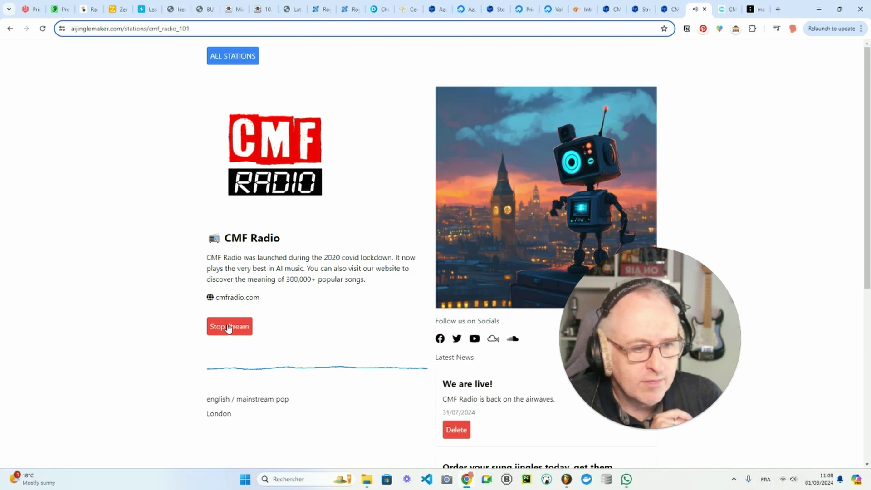
click(229, 327)
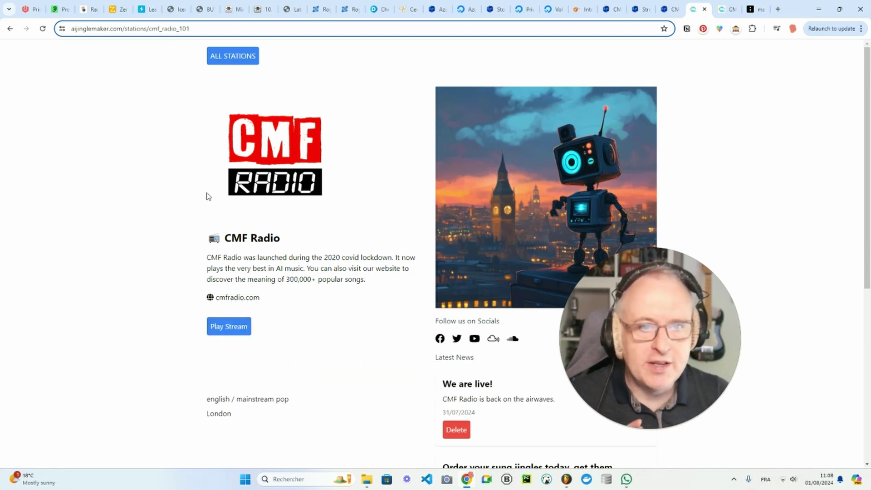
click(26, 9)
Step: Scroll to radio.co's $350 Lite plan and highlight its 500-listener, 18,000-hour and 192kbps limits
scroll(117, 137, up, 20)
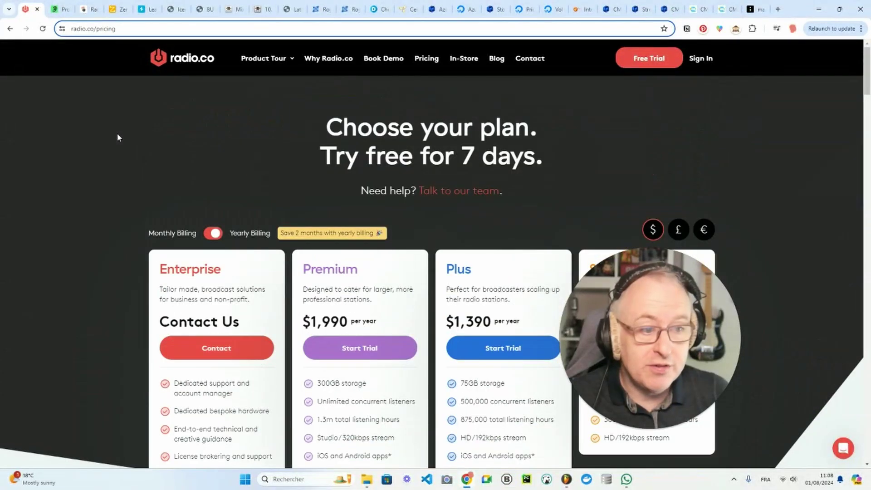
scroll(132, 121, down, 15)
scroll(133, 126, down, 10)
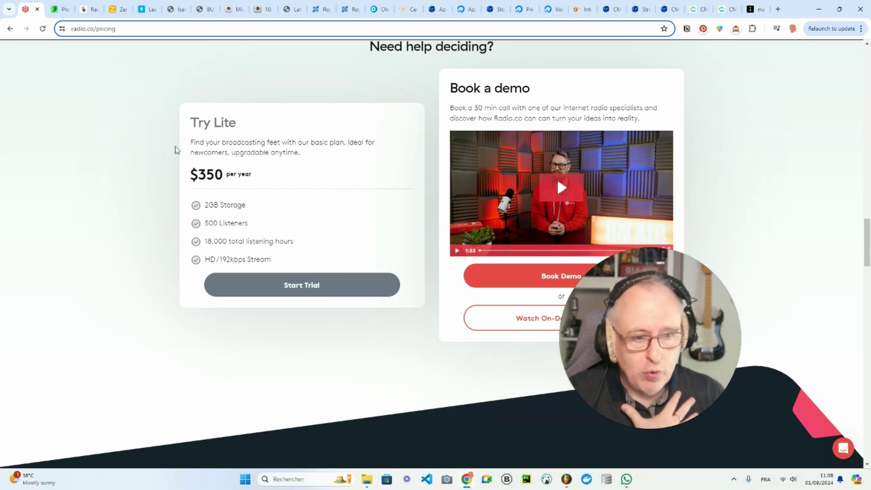
triple_click(245, 223)
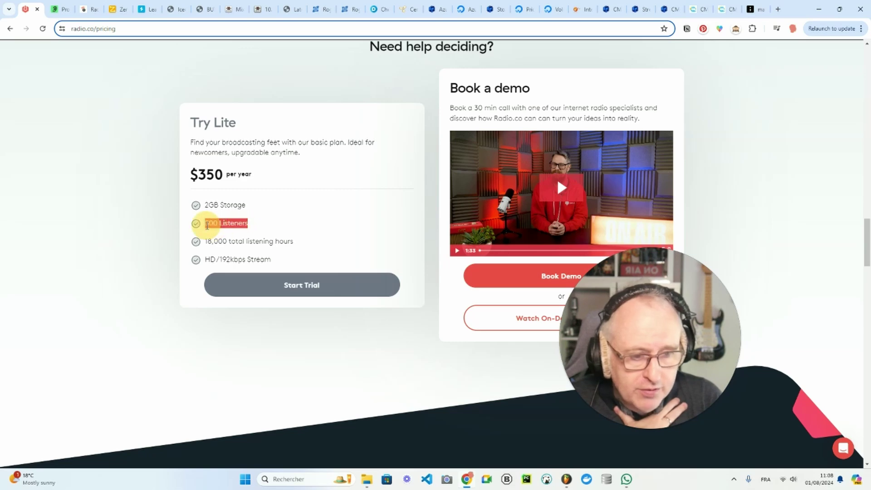
click(251, 207)
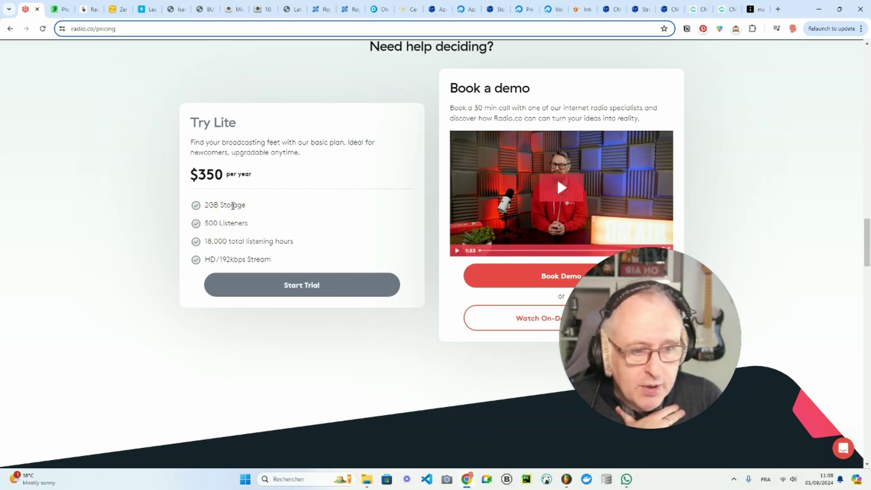
drag(286, 245, 202, 249)
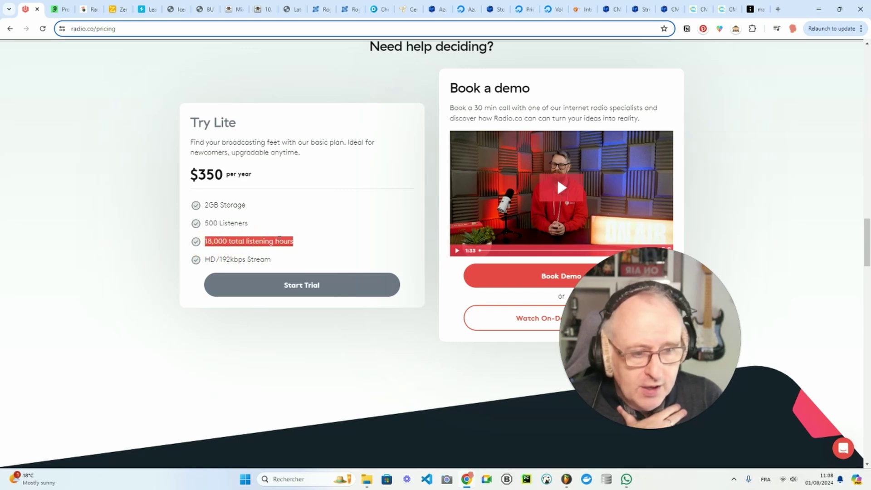
drag(282, 260, 218, 260)
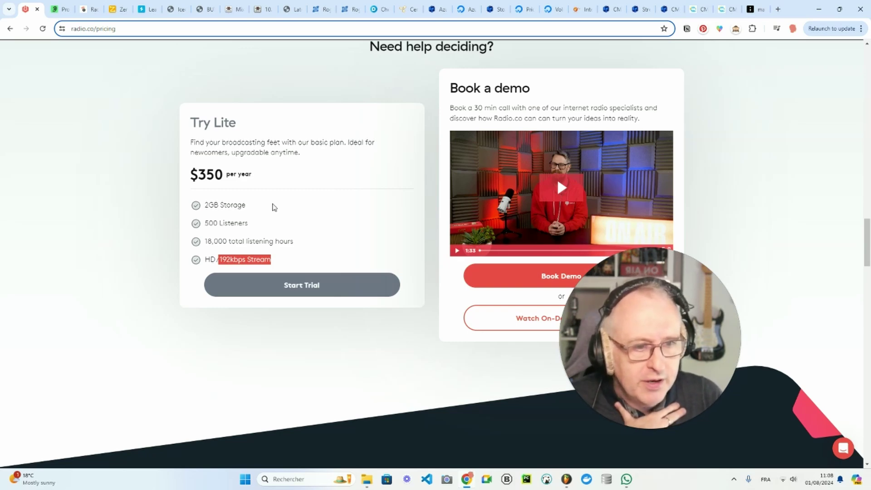
click(248, 178)
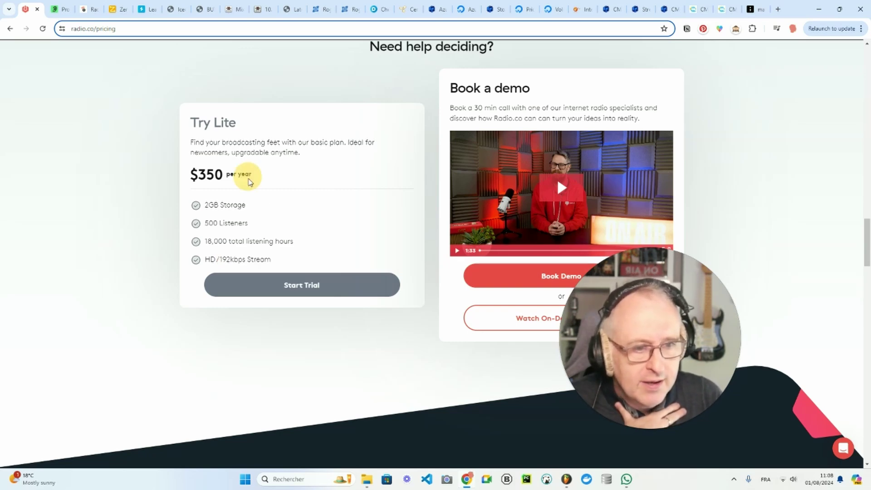
Step: Switch to RadioKing and scroll through its Discover $140, Start $288, Pro $528 and Business $1008 plans
click(89, 10)
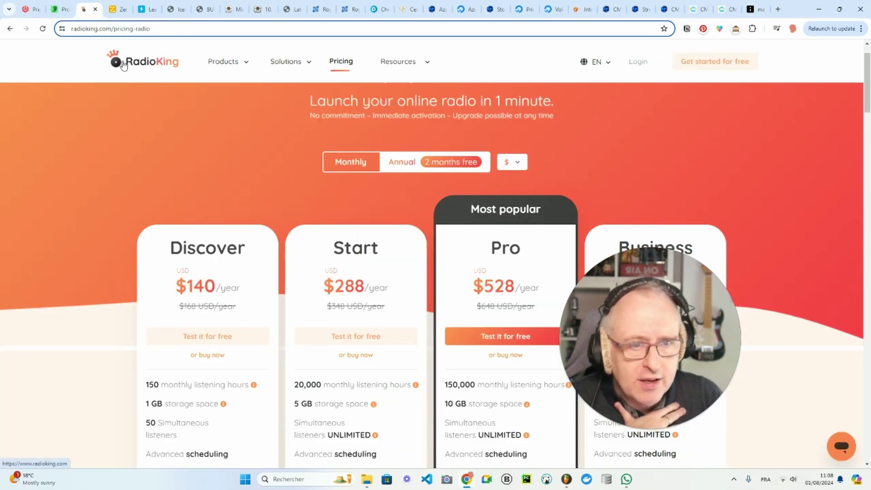
scroll(405, 160, up, 1)
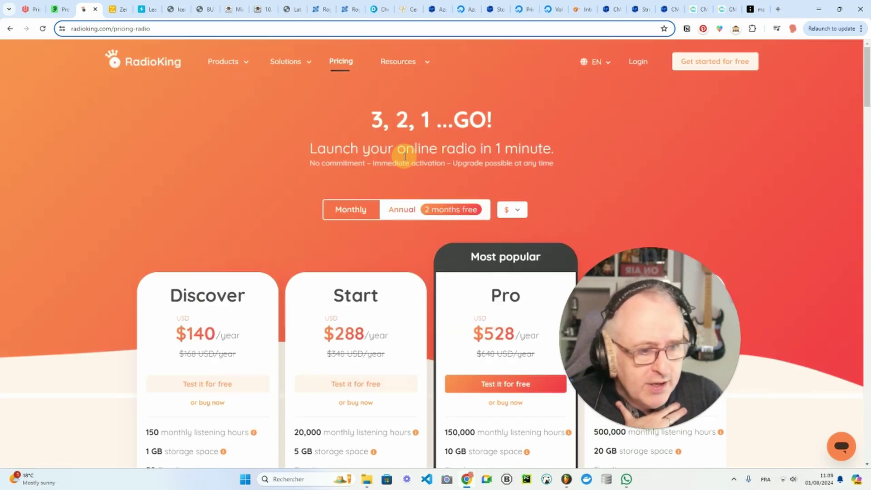
scroll(286, 221, down, 4)
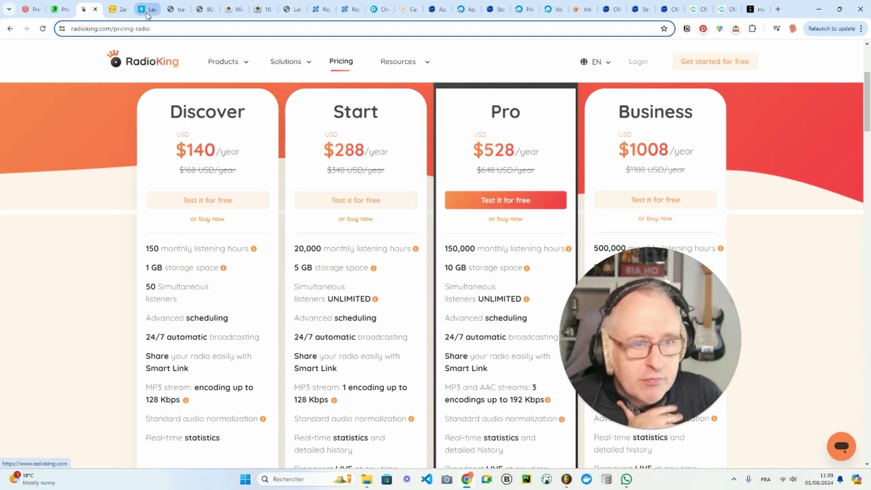
Step: Switch to Radiolize and scroll to the Standard $98, Growth $315 and Pro $532 feature lists
click(58, 11)
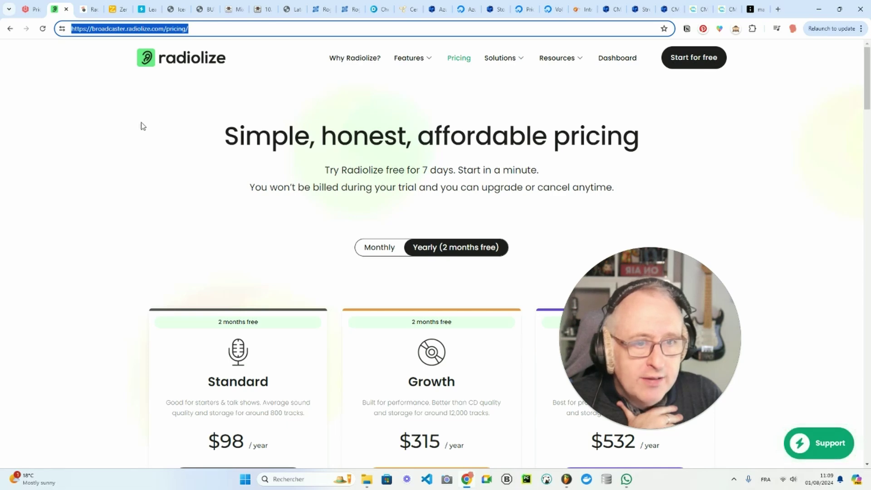
scroll(154, 117, down, 1)
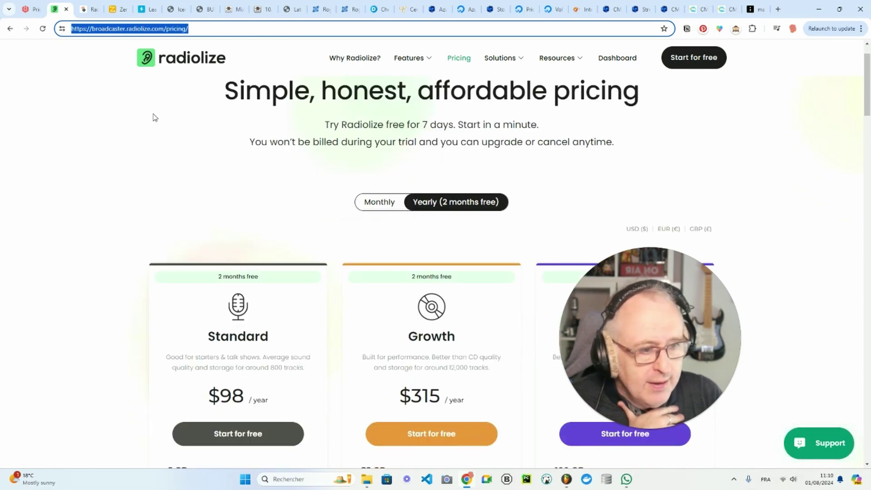
scroll(155, 117, down, 2)
scroll(154, 117, down, 3)
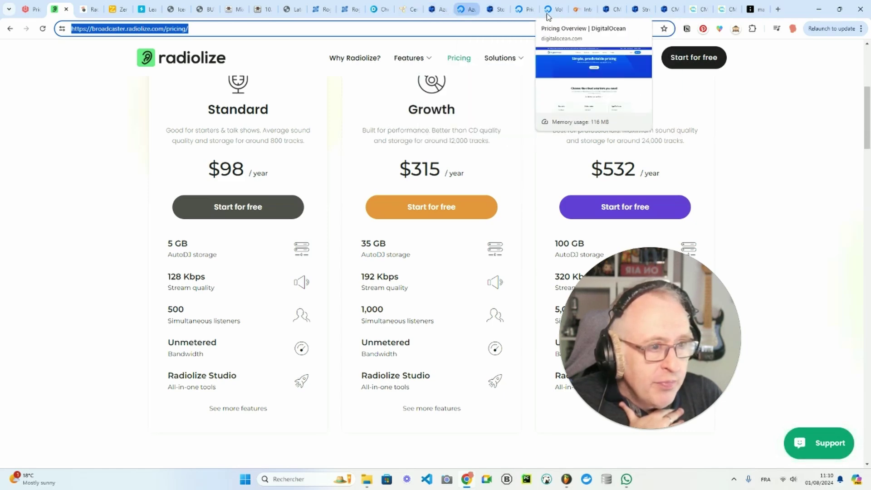
Step: View YesStreaming's Azuracast Server Hosting plans (Basic $4, Advanced $7, PRO $13 monthly), then the tldraw diagram
click(580, 10)
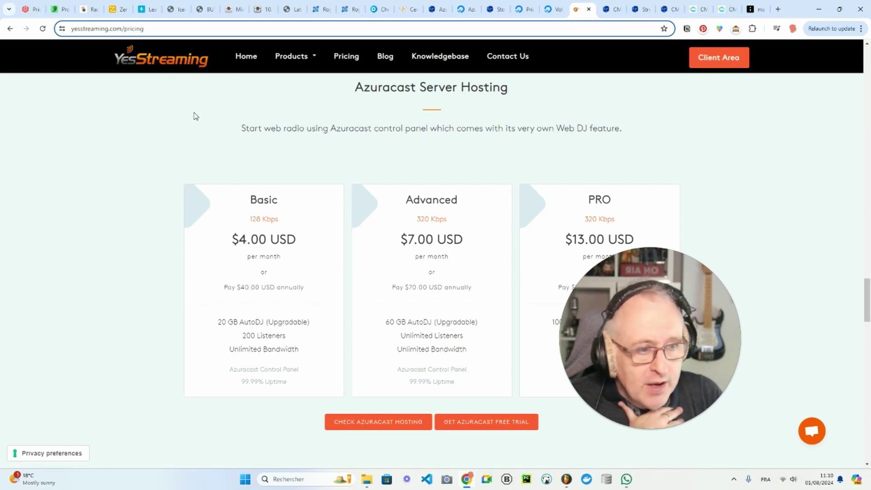
scroll(195, 117, up, 2)
scroll(194, 116, down, 2)
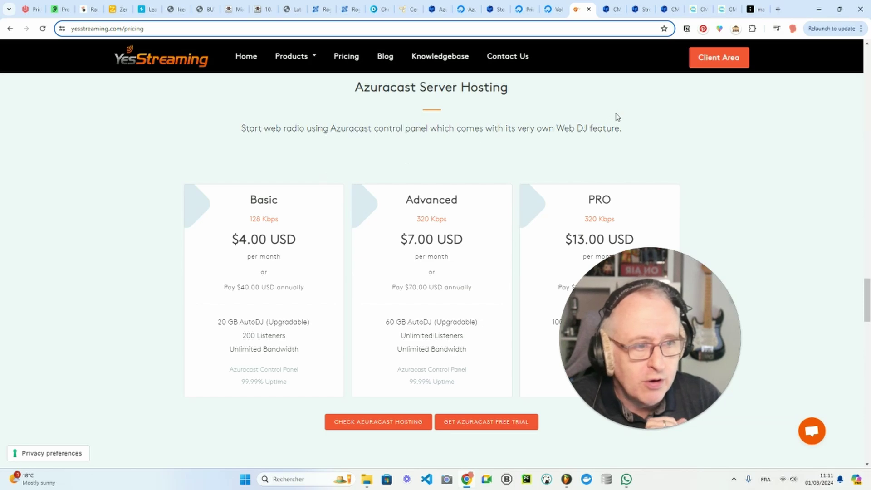
click(753, 9)
Step: Pan across the tldraw diagram from media library and encoder to streaming server, listeners and hosting prices
scroll(491, 131, right, 4)
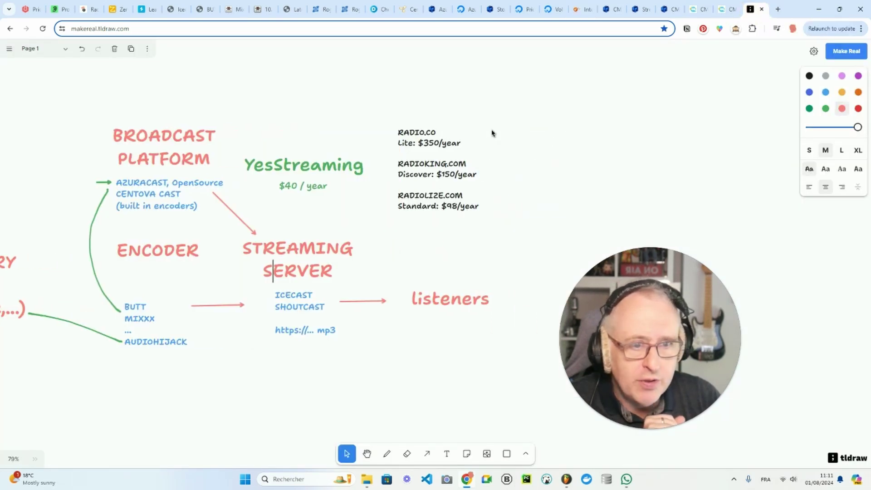
scroll(492, 134, left, 6)
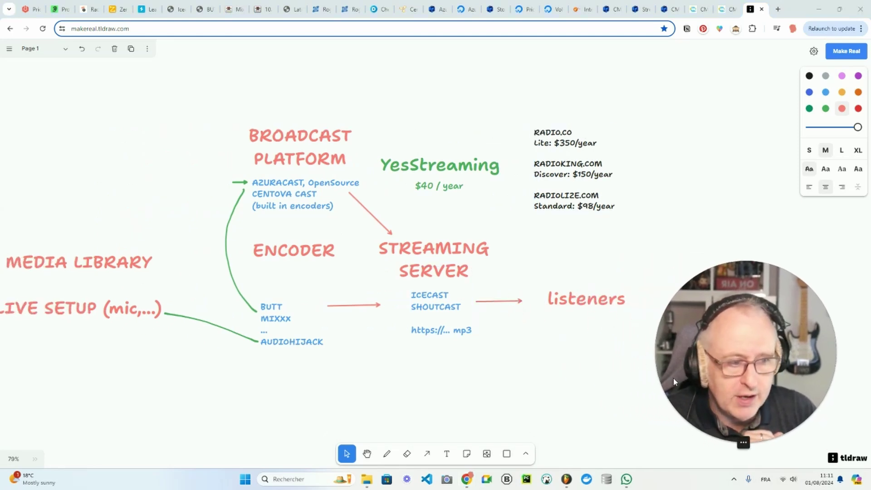
click(732, 444)
scroll(397, 208, left, 4)
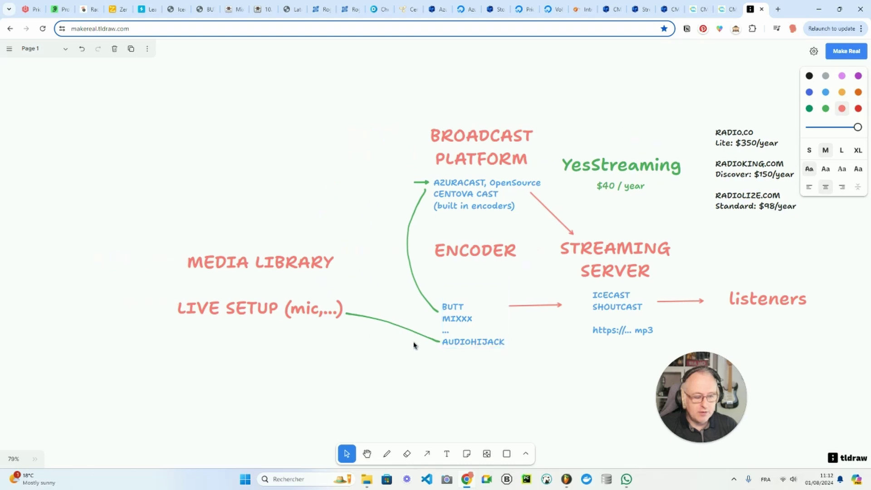
scroll(414, 346, right, 3)
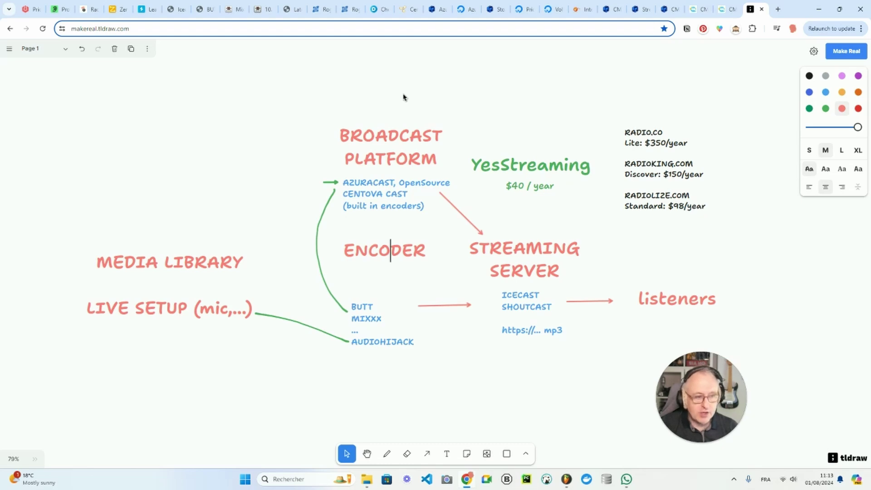
Step: Select and deselect the AZURACAST/CENTOVA CAST note, then scroll Centova Cast's tour to its AutoDJ playlist features
click(382, 191)
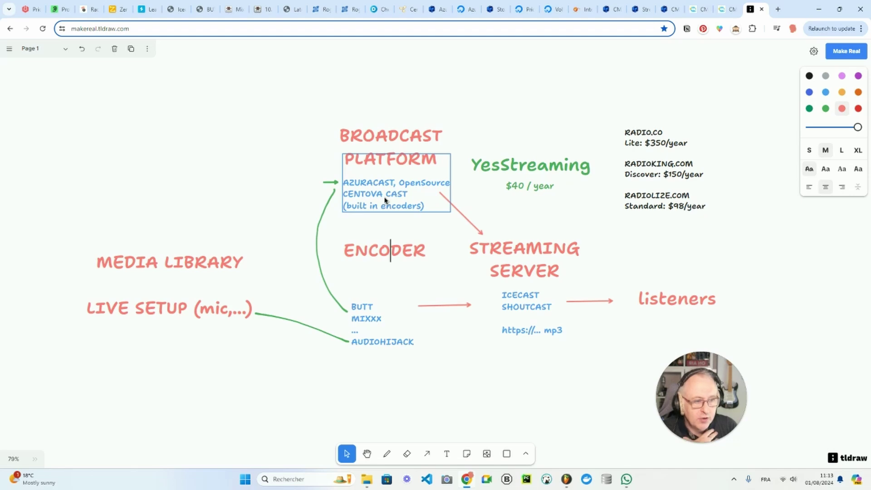
click(277, 109)
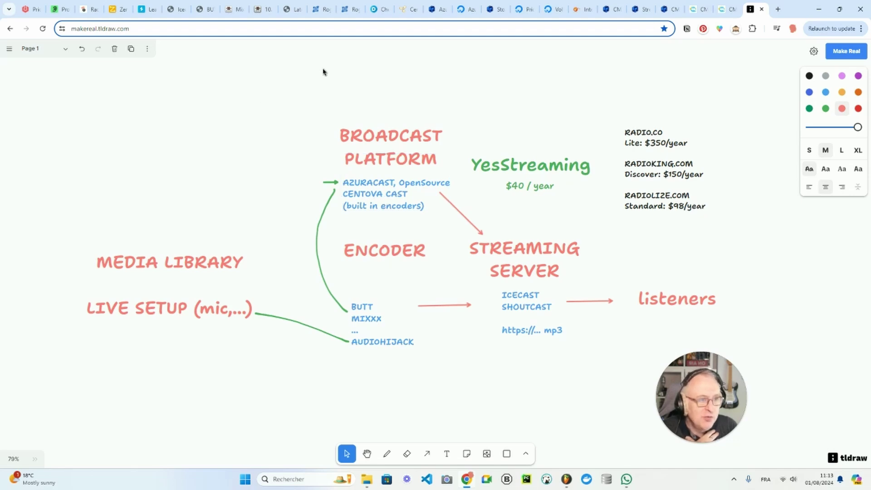
click(406, 10)
scroll(323, 174, down, 7)
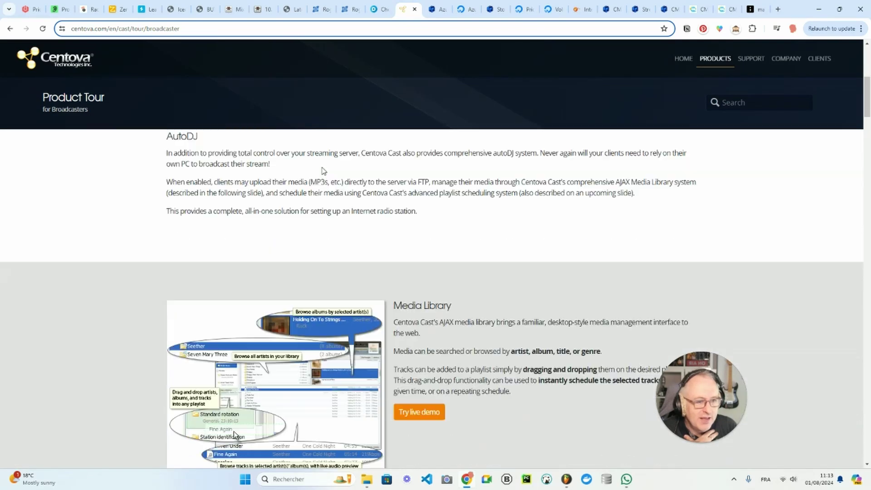
scroll(323, 171, down, 11)
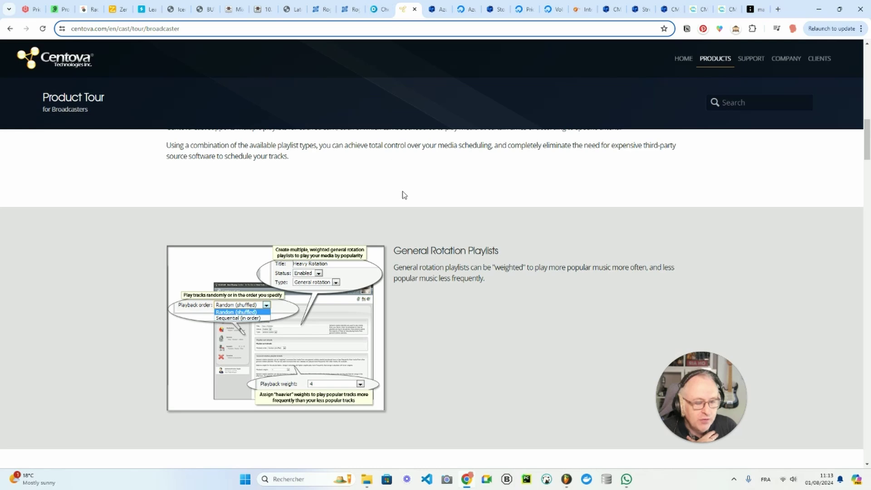
click(380, 10)
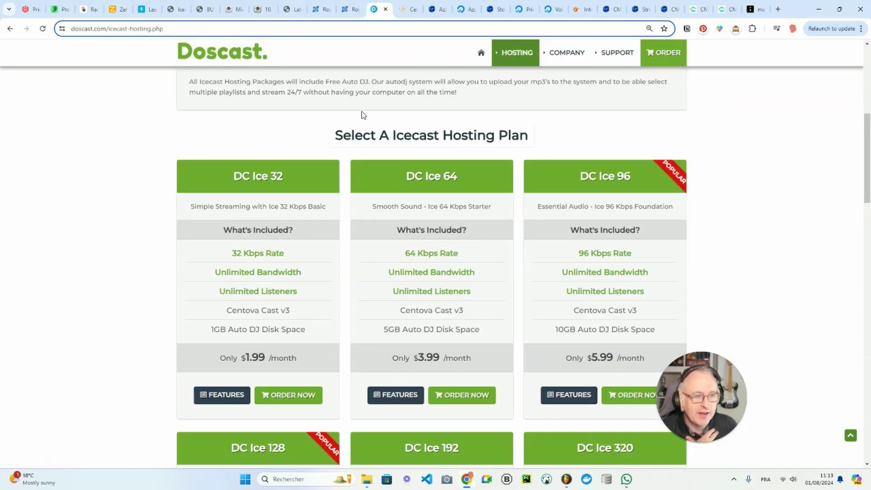
scroll(343, 154, down, 1)
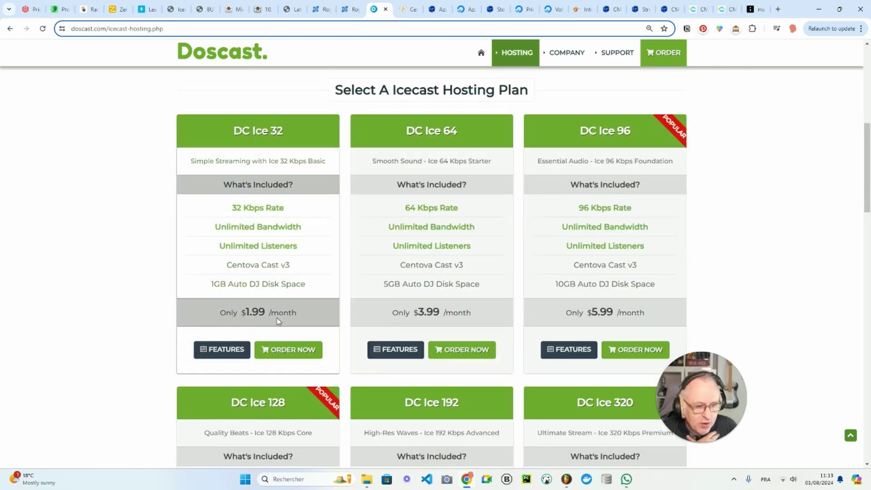
drag(295, 314, 217, 315)
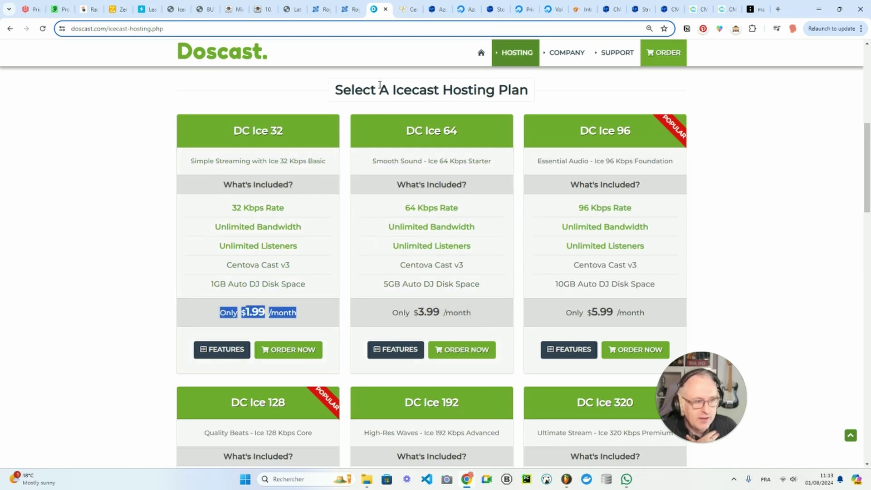
click(751, 9)
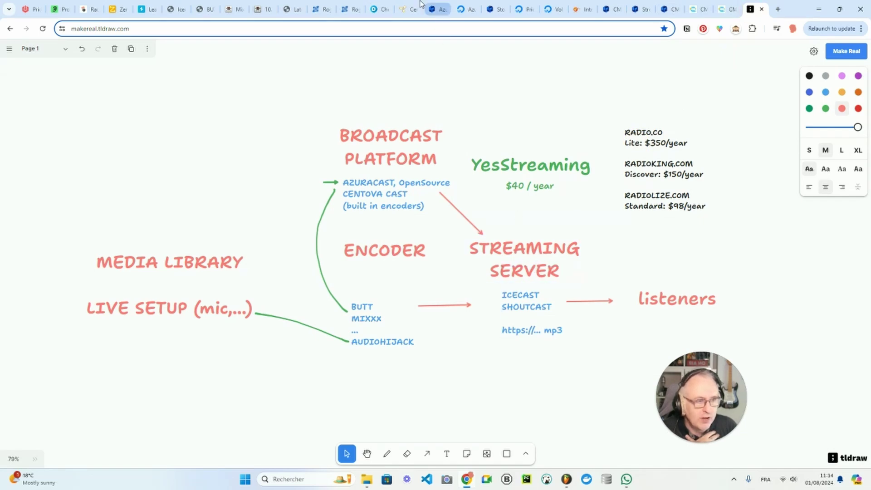
click(383, 10)
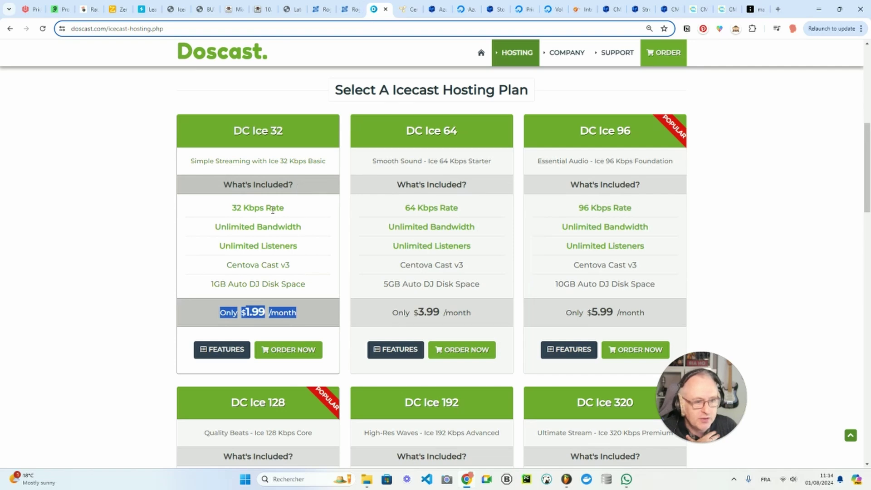
click(250, 207)
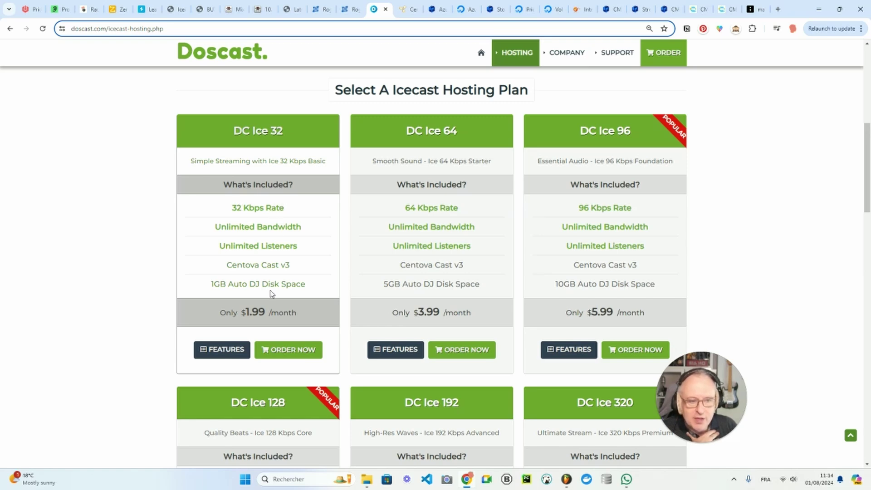
drag(244, 314, 302, 313)
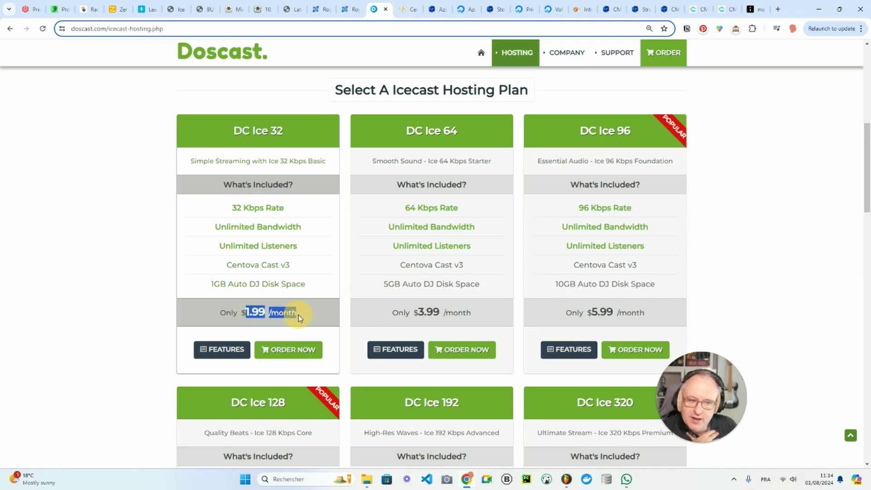
click(270, 208)
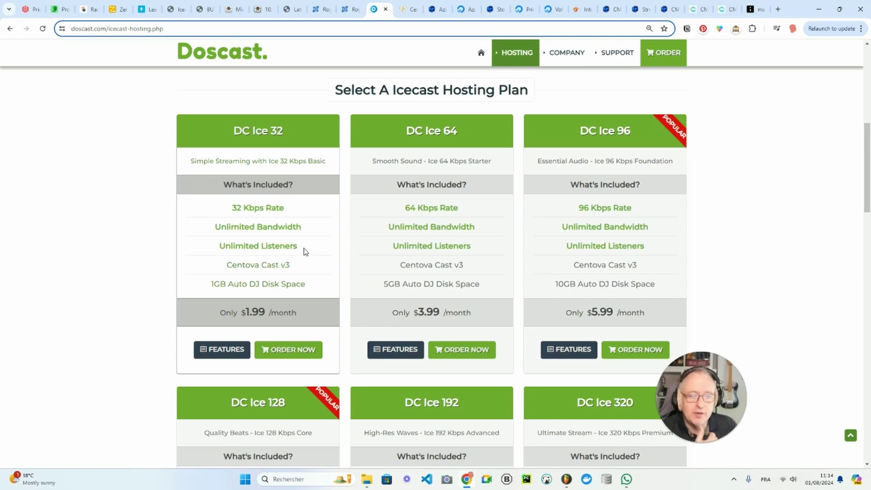
Step: Scroll through Centova's broadcaster playlist sections, then switch to the azuracast.com home page
click(409, 10)
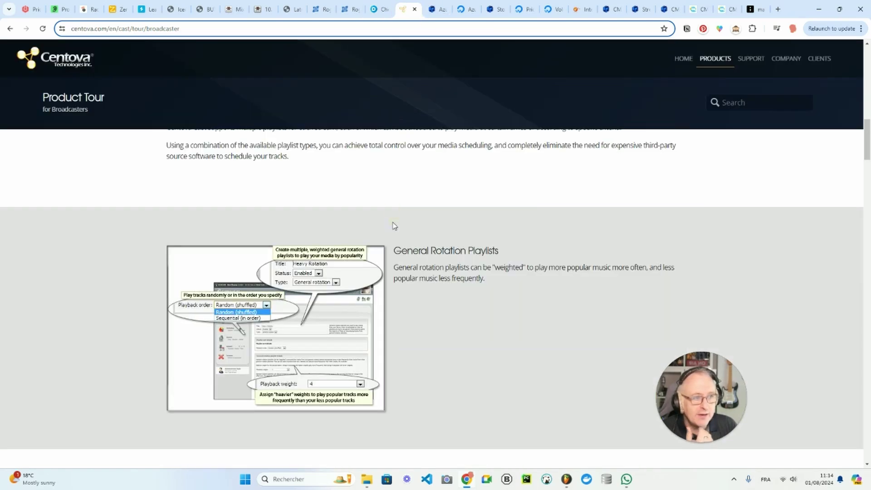
scroll(392, 227, down, 9)
scroll(391, 223, down, 3)
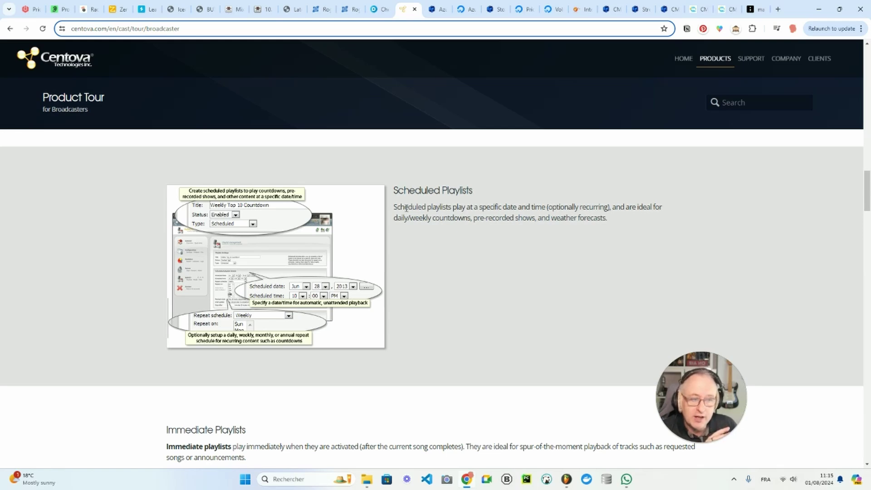
click(433, 9)
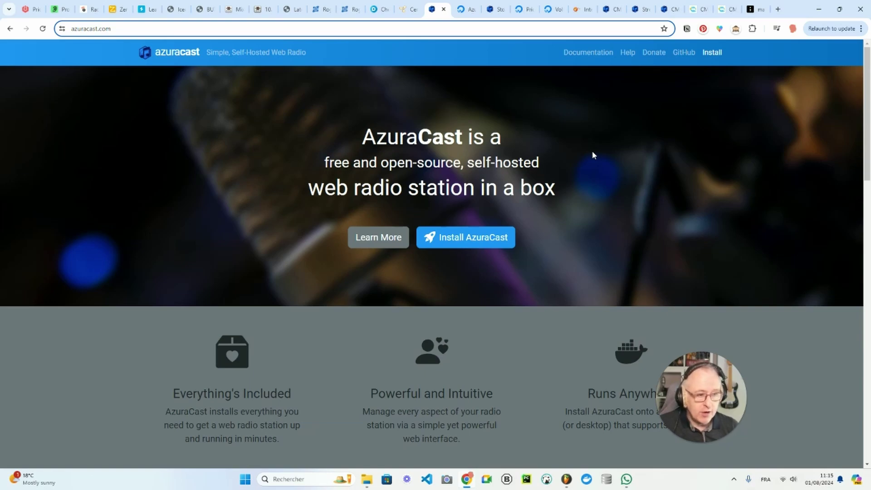
Step: Scroll AzuraCast's homepage to the install options and back, then view DigitalOcean's Droplets from $4/month
scroll(592, 150, down, 20)
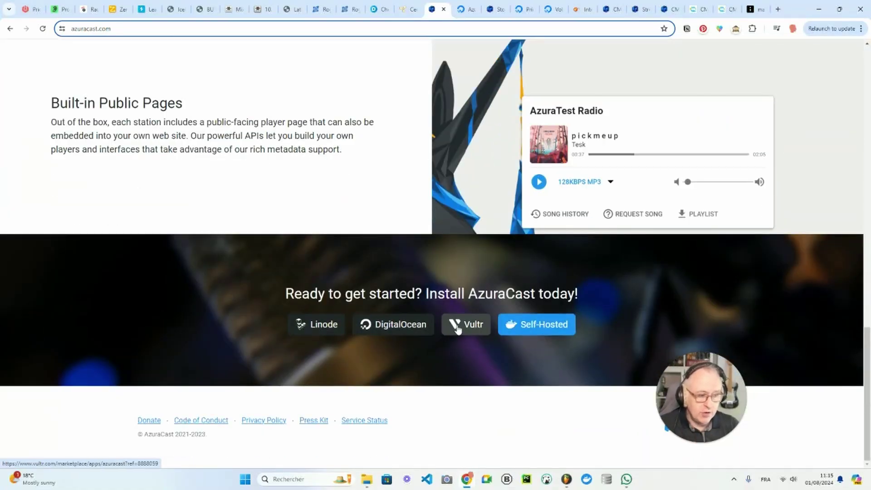
scroll(459, 330, up, 20)
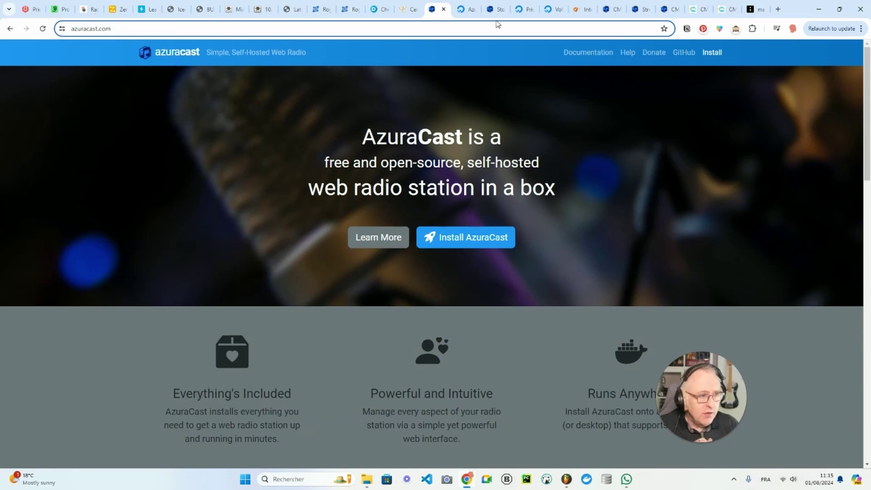
click(521, 10)
scroll(512, 206, down, 5)
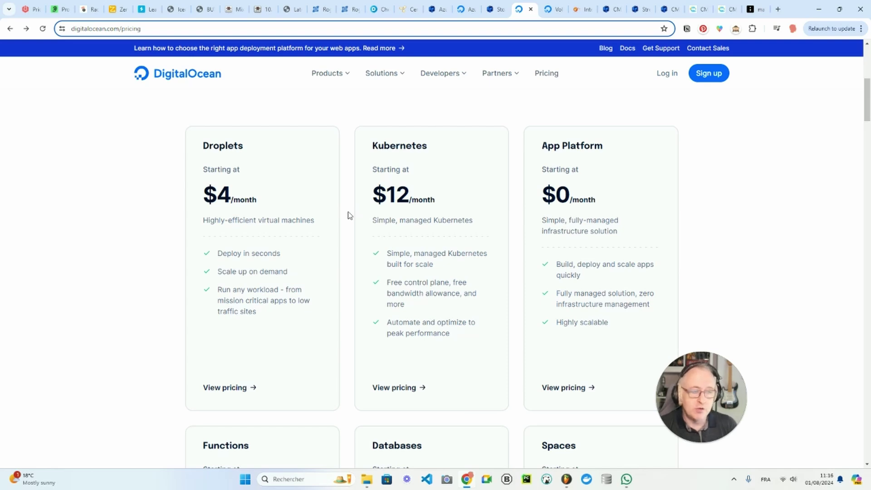
Step: Compare DigitalOcean's Volumes Block Storage prices with YesStreaming's Azuracast plans (Basic $4, Advanced $7, PRO $13)
click(549, 10)
scroll(472, 147, down, 4)
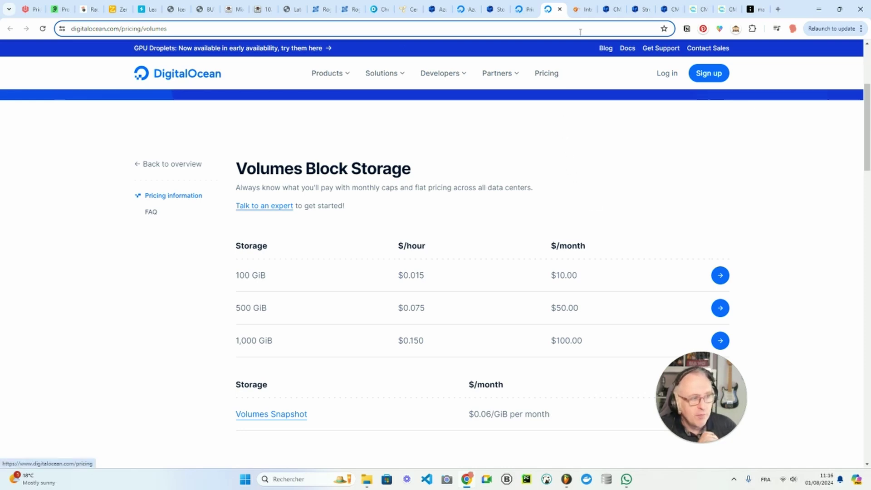
click(580, 9)
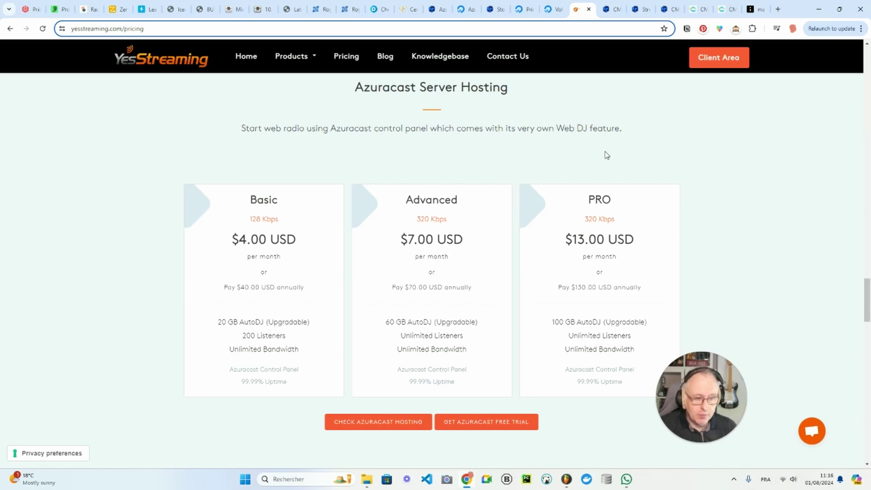
click(261, 323)
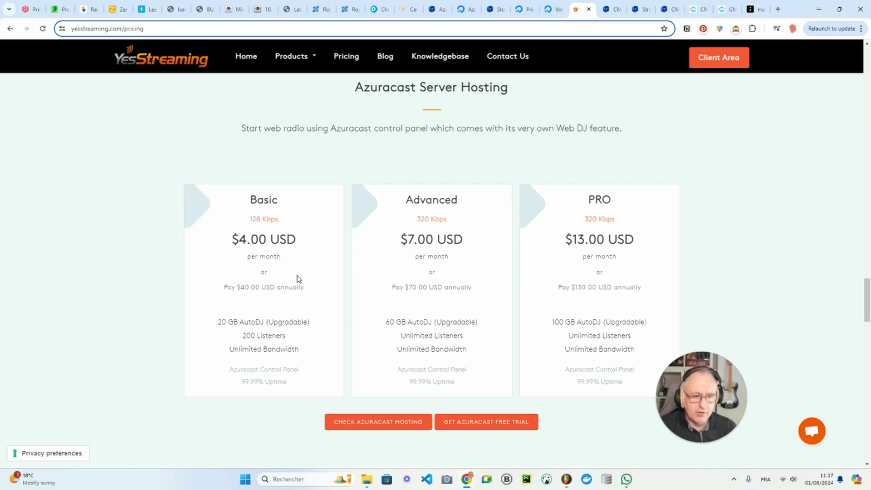
drag(249, 219, 290, 217)
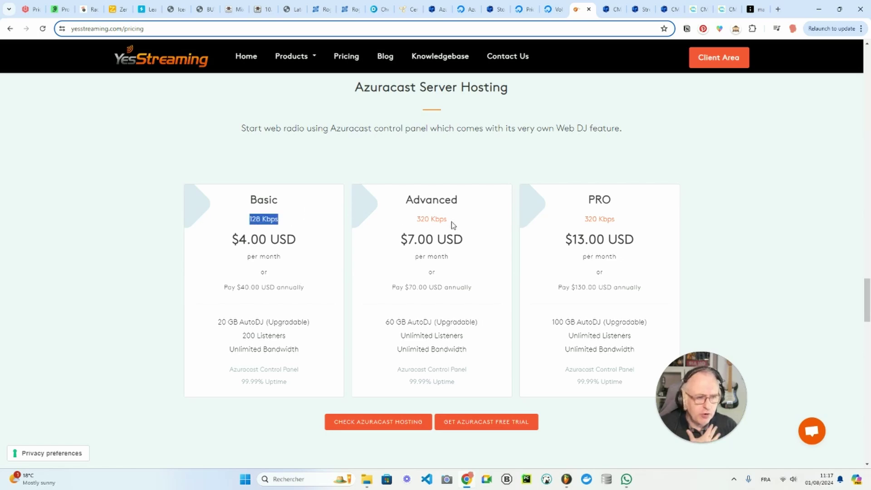
drag(446, 220, 413, 216)
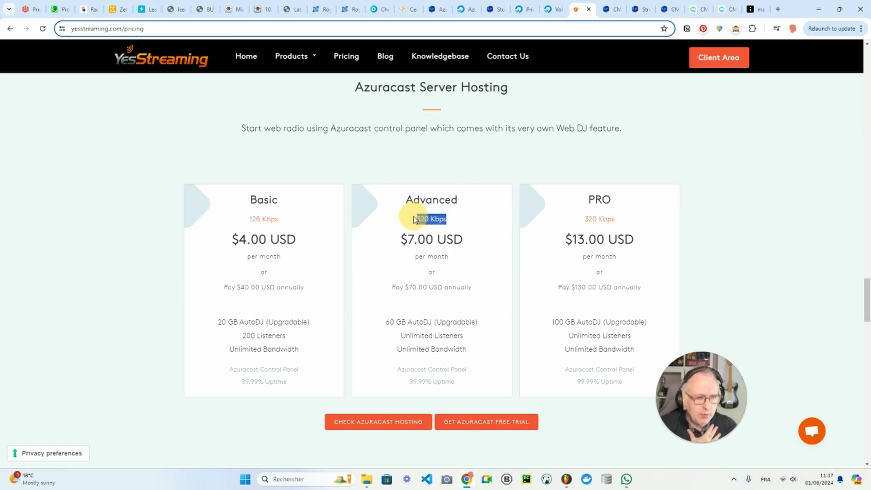
click(449, 171)
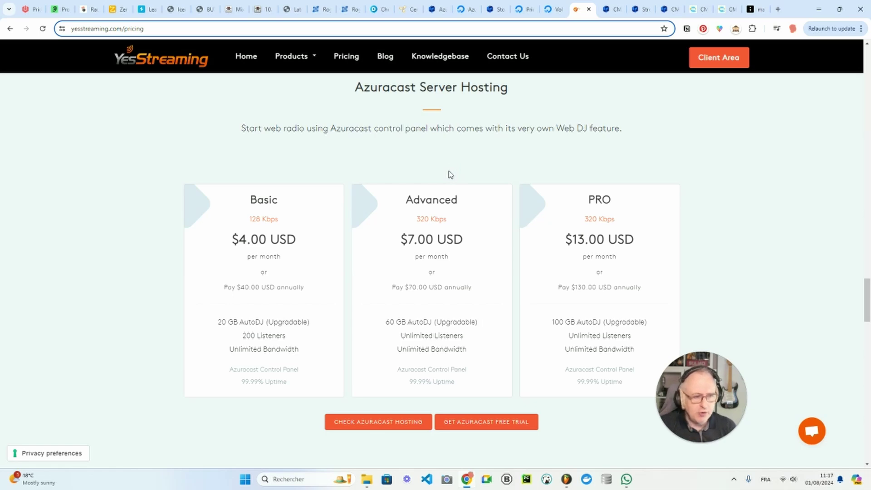
click(473, 286)
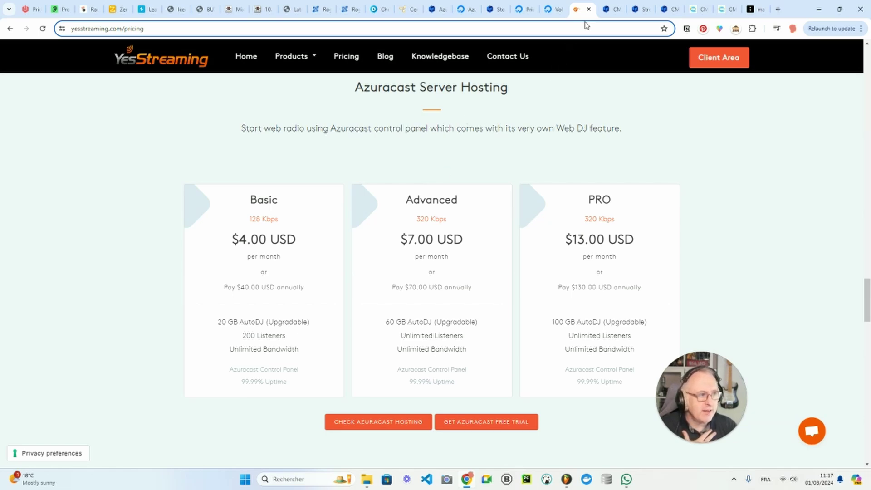
Step: Look over CMF Radio's AzuraCast dashboard, its radio.mp3 stream and public pages, then return to AI Jingle Maker
click(610, 9)
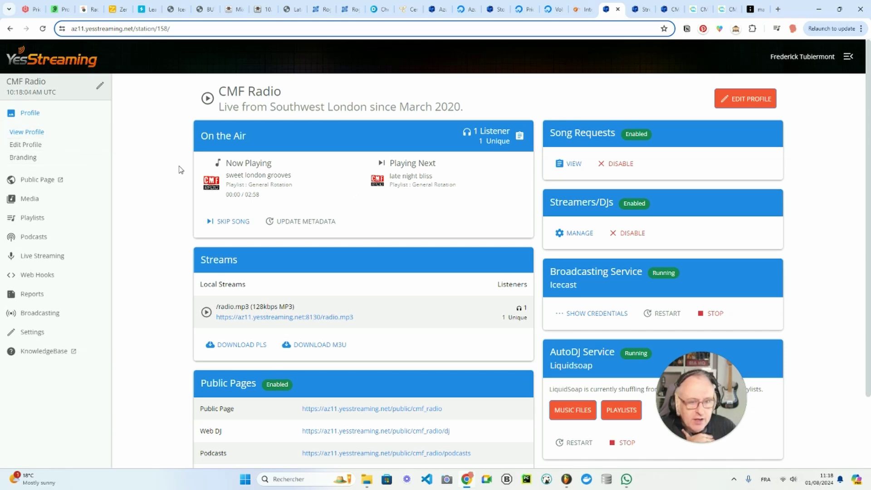
scroll(175, 178, down, 2)
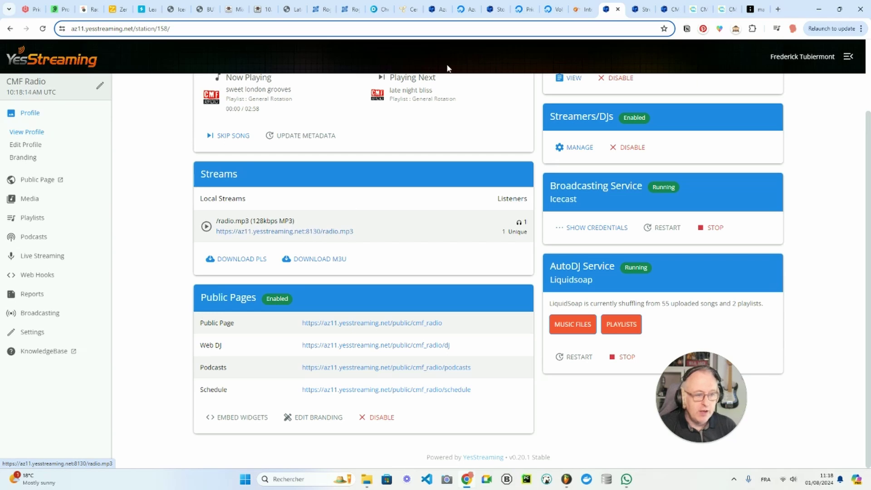
click(695, 12)
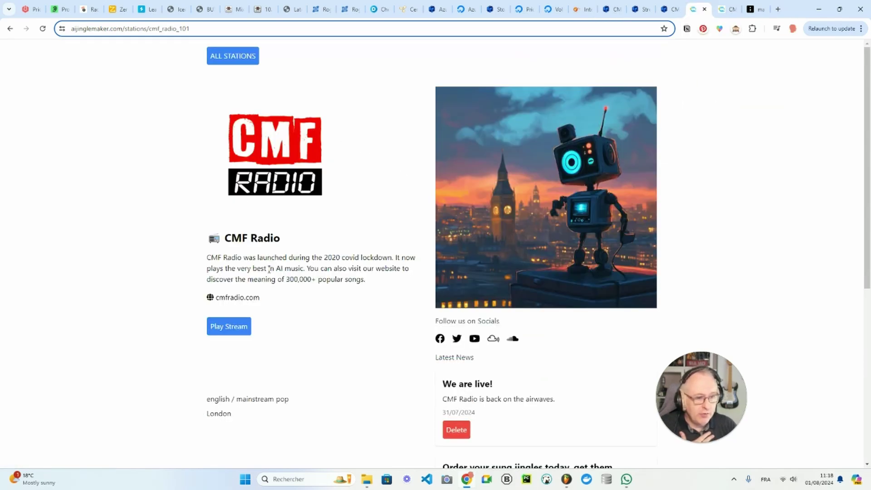
Step: Add a CMF Radio entry to AI Jingle Maker's station directory, test-playing its stream URL before saving
click(246, 55)
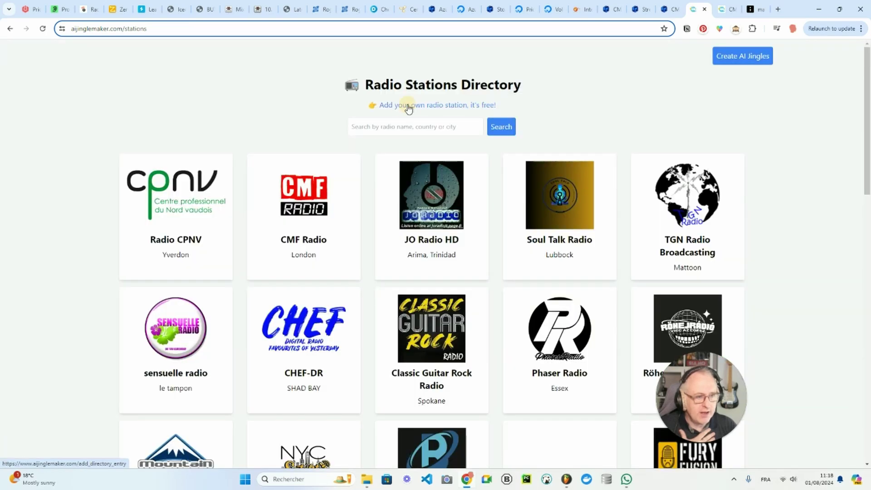
click(409, 107)
scroll(425, 205, down, 4)
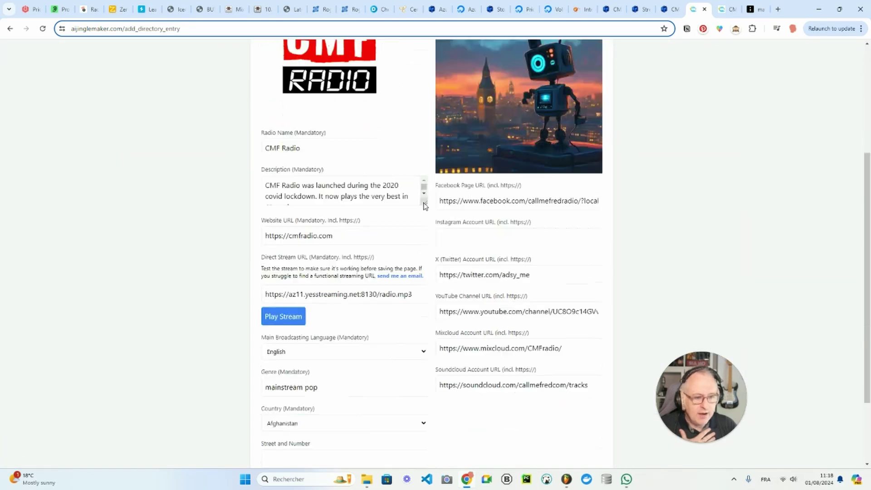
scroll(424, 207, down, 1)
click(375, 248)
triple_click(382, 249)
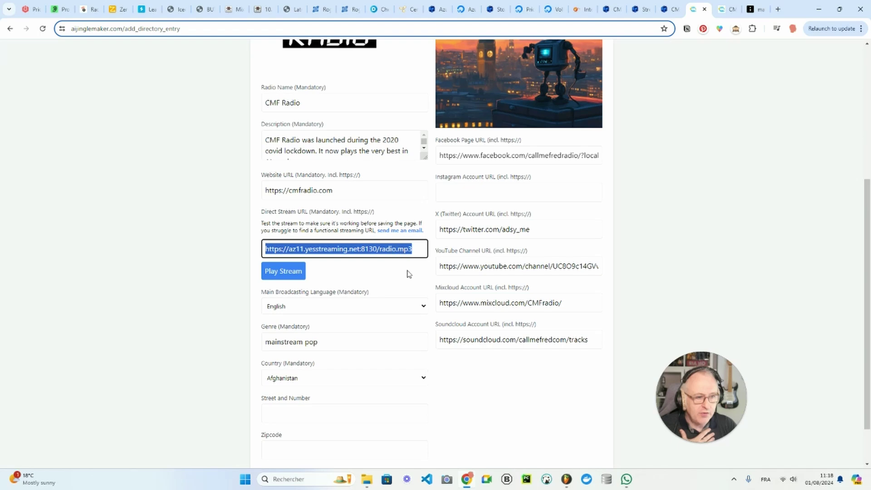
click(292, 275)
scroll(291, 275, up, 2)
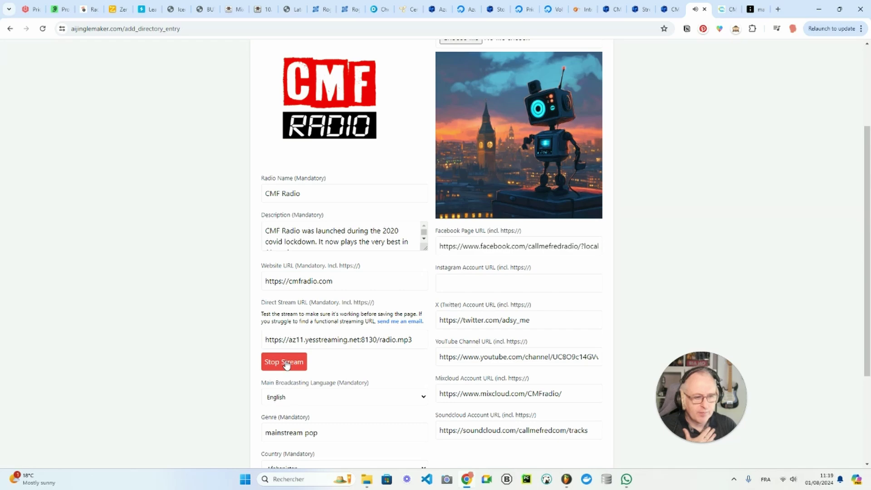
click(285, 364)
scroll(285, 359, down, 1)
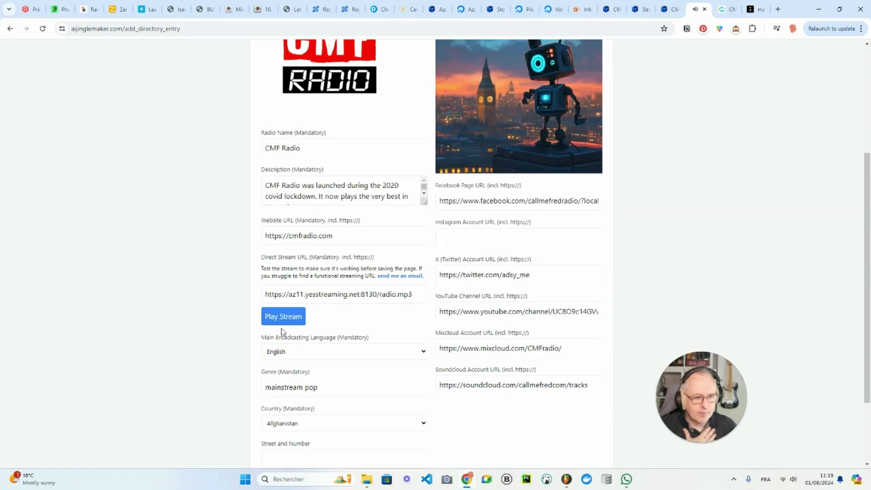
click(286, 294)
key(Return)
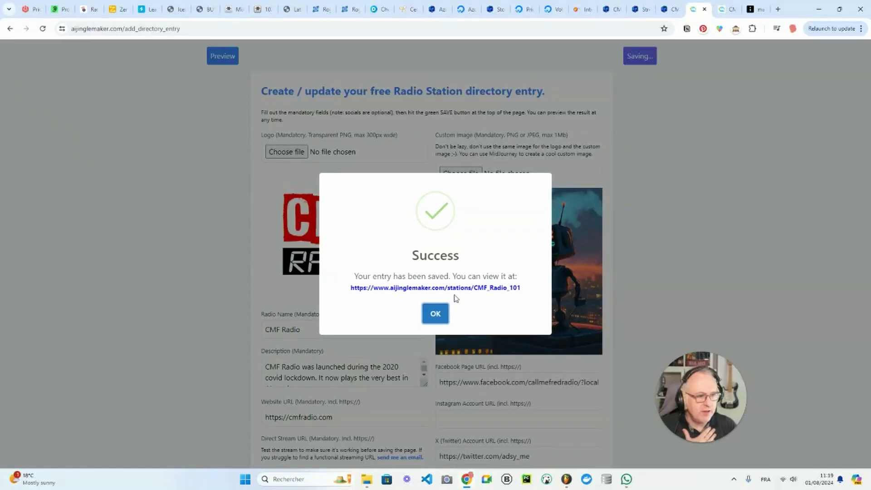
Step: Play and stop the stream on the saved CMF_Radio_101 station page, then return to AzuraCast
click(462, 287)
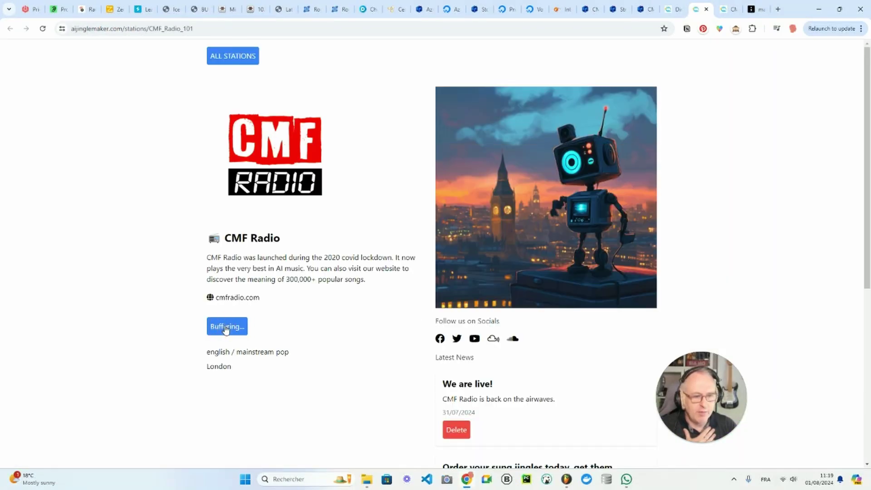
click(225, 328)
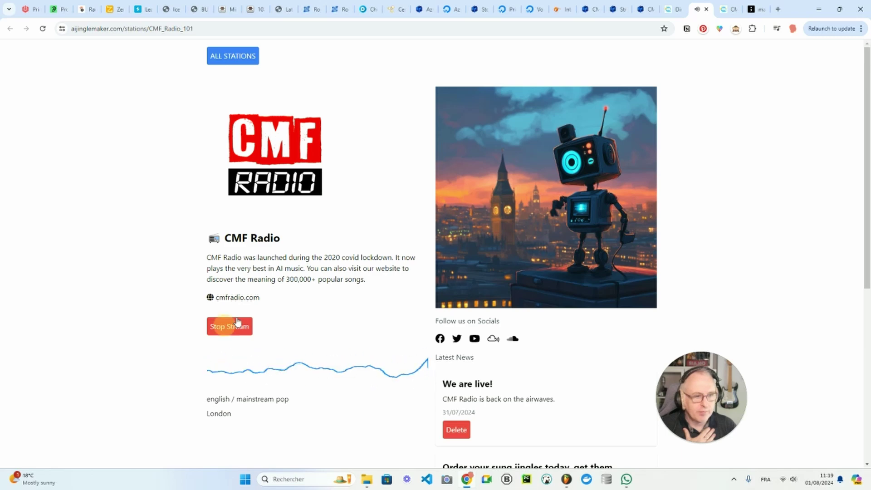
click(225, 328)
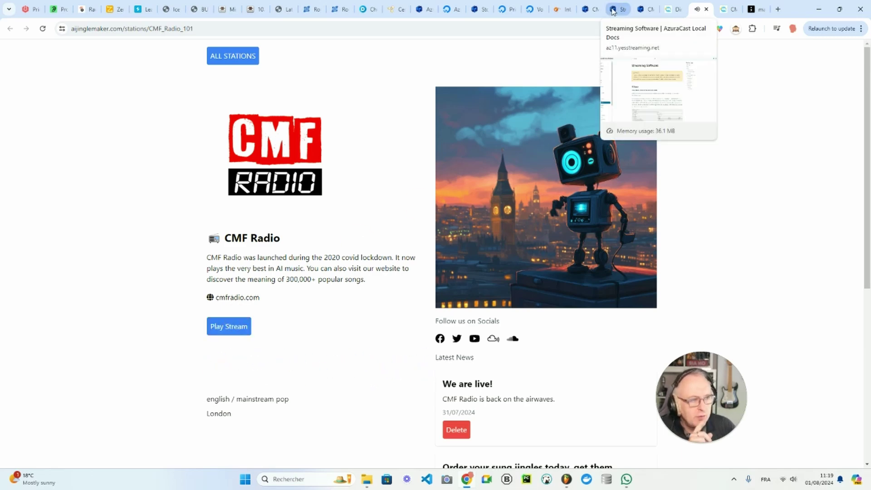
click(590, 9)
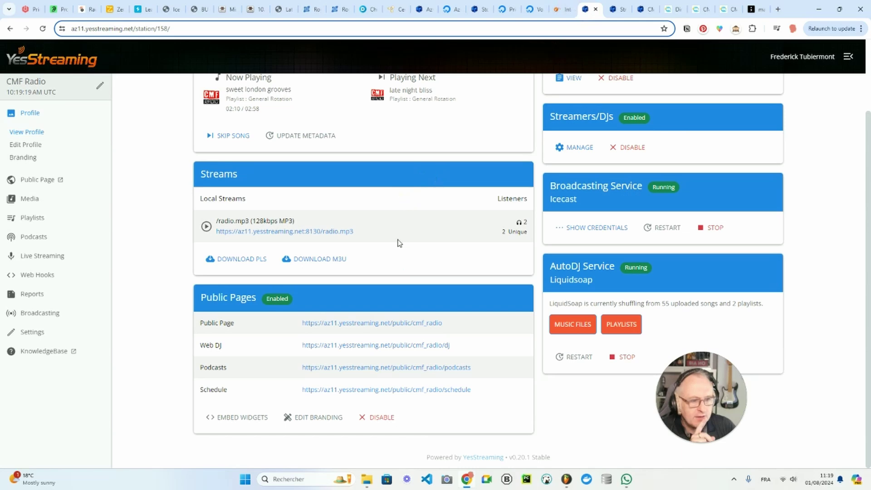
click(359, 324)
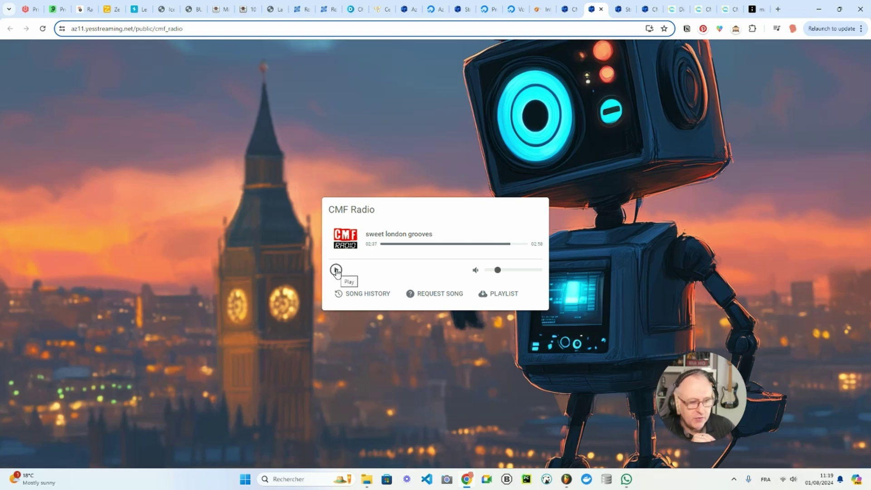
click(336, 270)
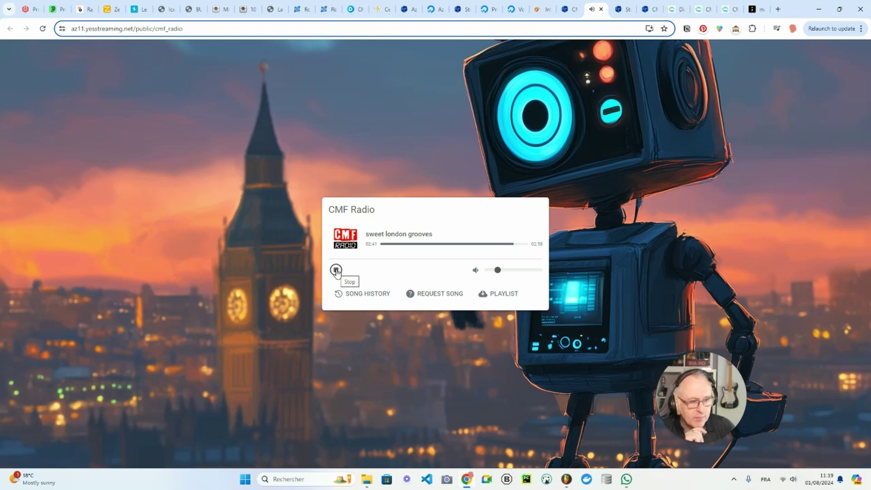
click(335, 271)
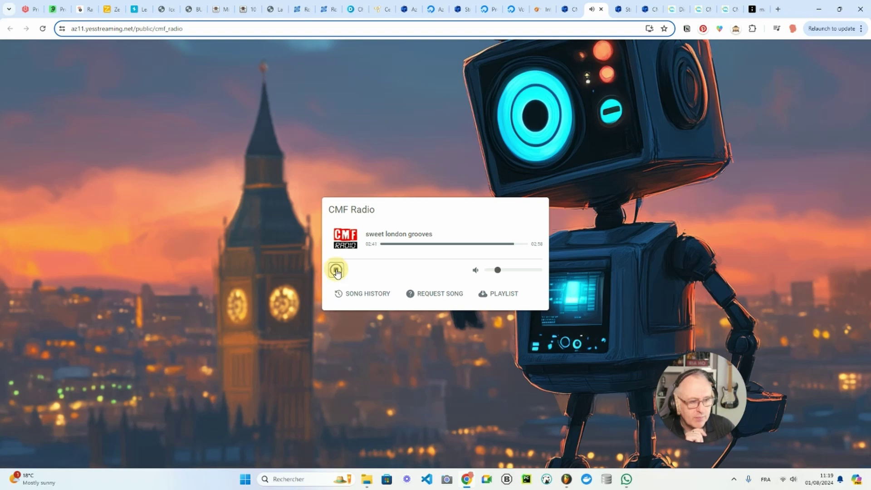
click(569, 10)
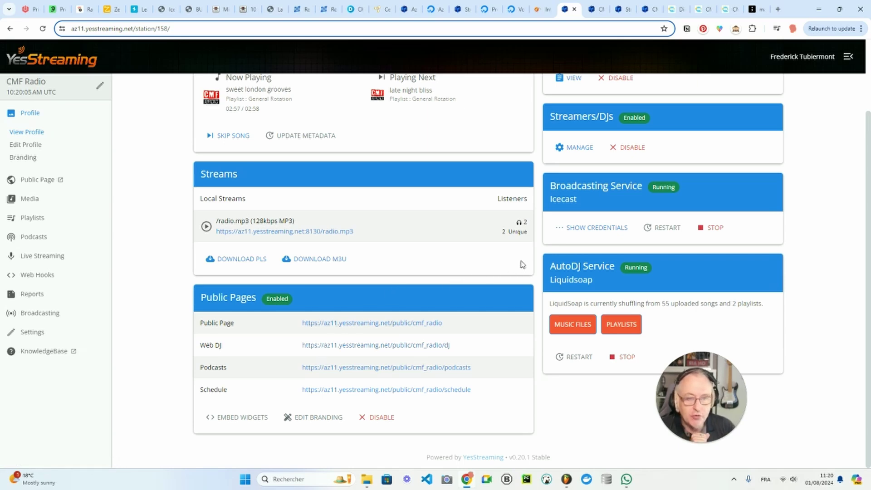
Step: Browse CMF Radio's uploaded music files under Media, then open its Playlists (General Rotation, Jingles)
scroll(537, 248, up, 2)
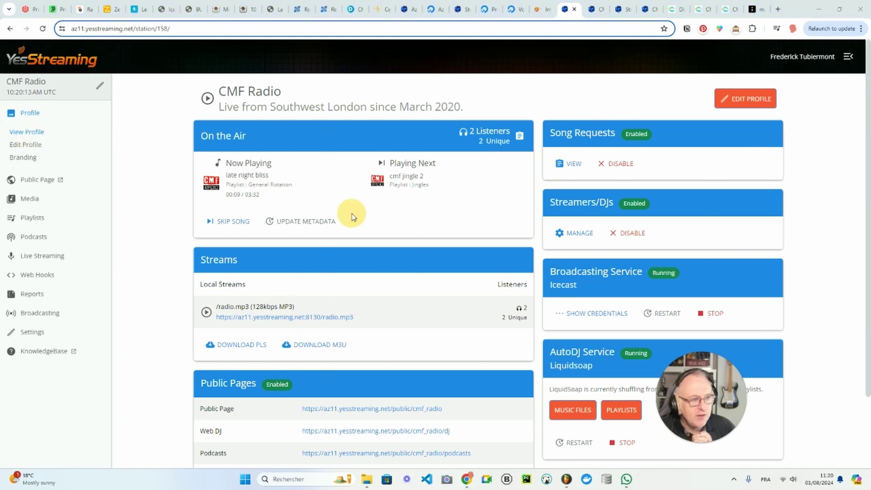
click(29, 199)
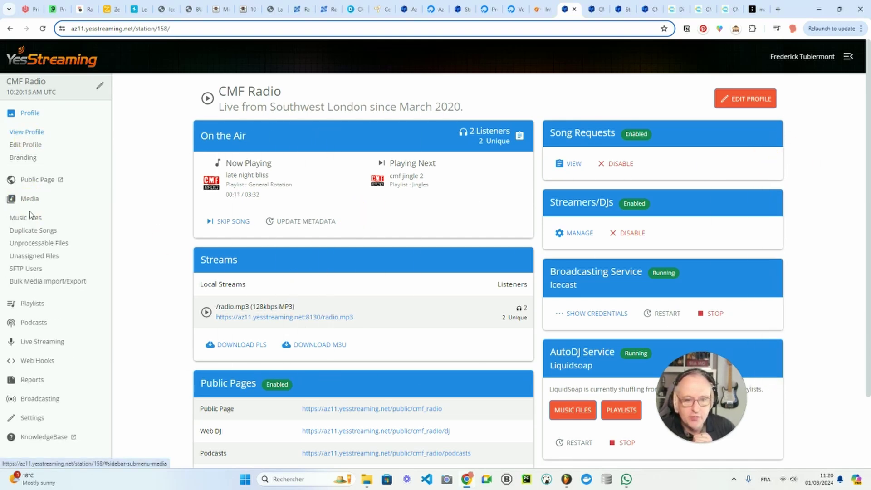
click(30, 217)
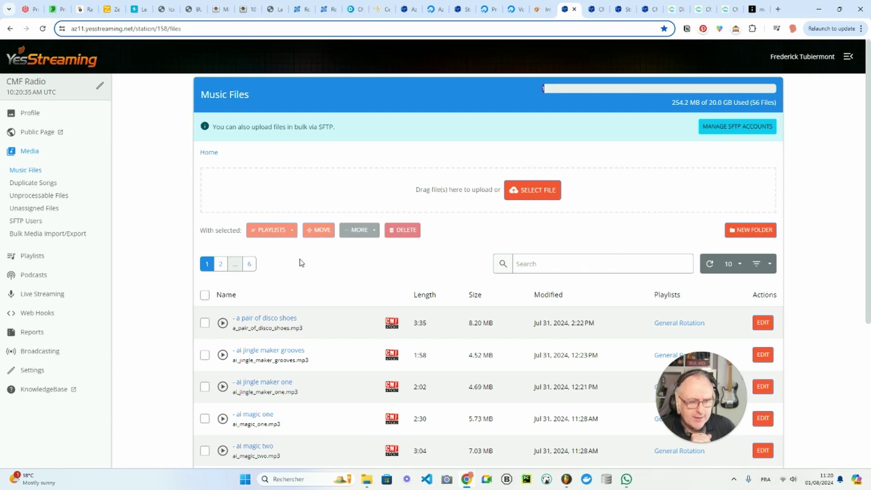
click(29, 256)
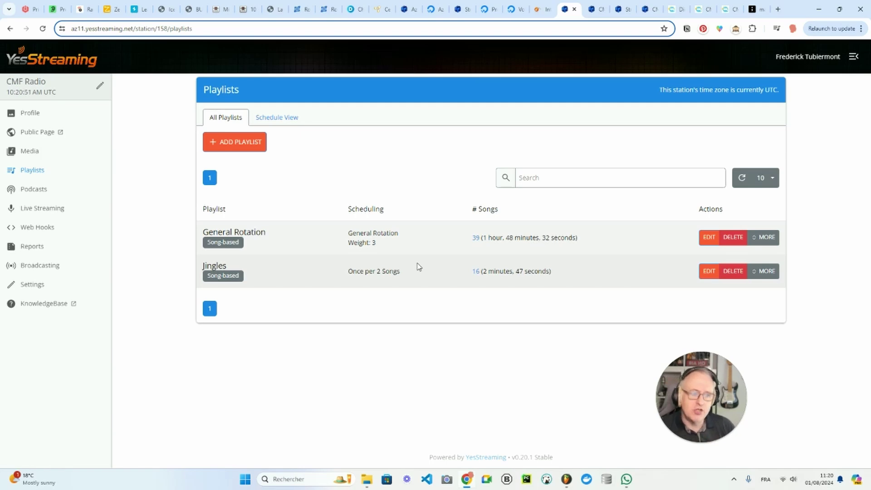
click(57, 156)
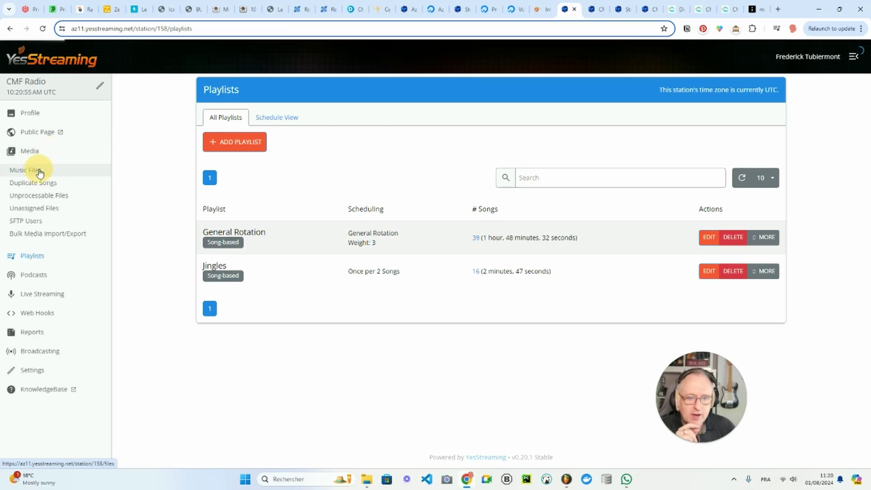
click(34, 171)
scroll(224, 264, down, 5)
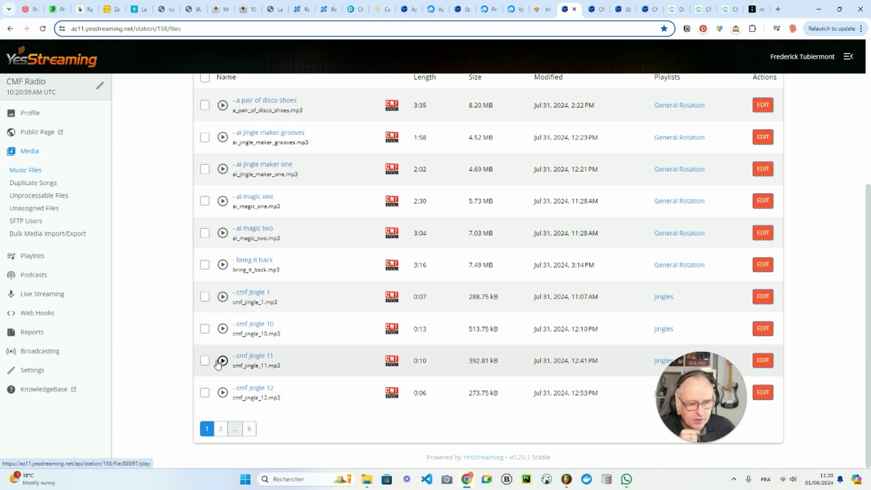
click(205, 360)
scroll(206, 363, up, 4)
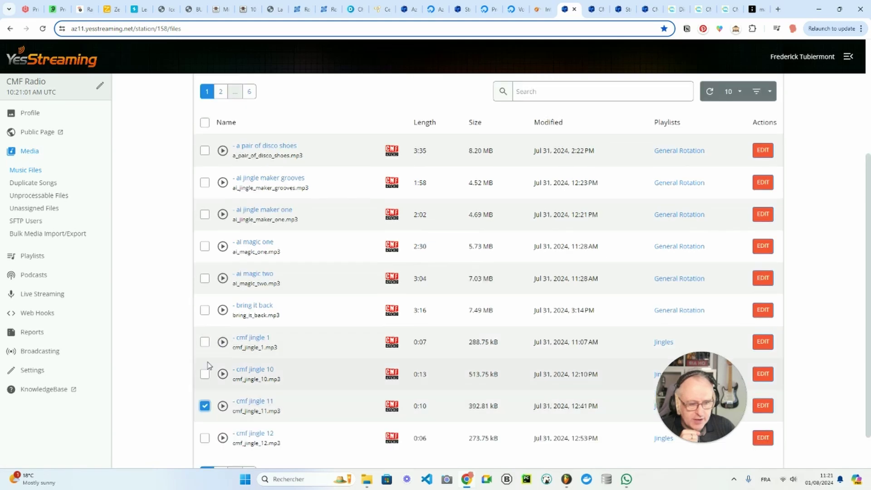
click(280, 195)
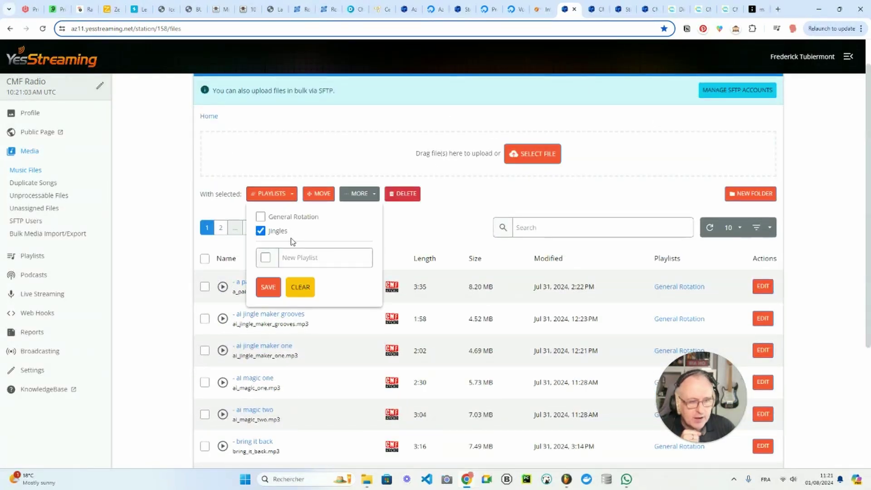
click(243, 215)
scroll(389, 193, up, 1)
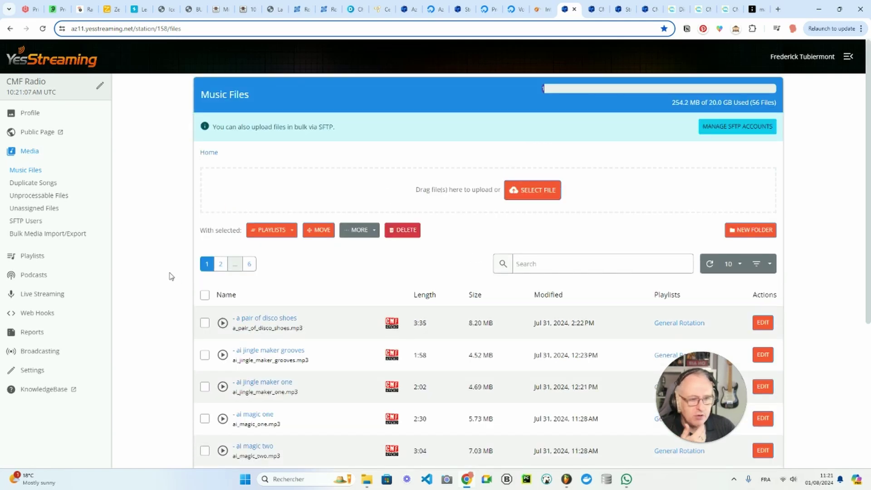
click(205, 322)
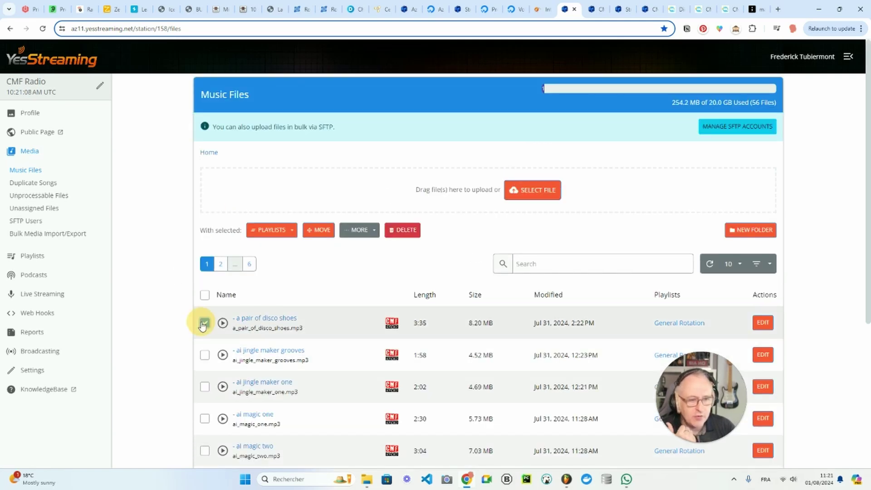
click(262, 234)
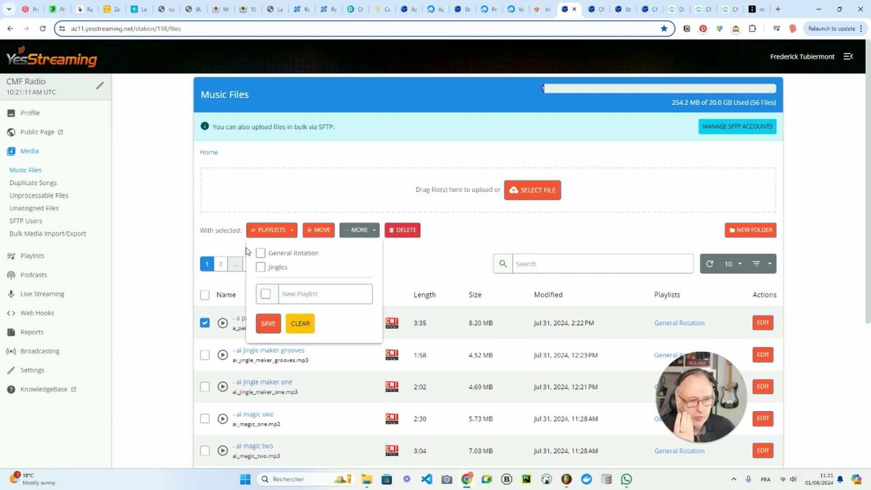
click(406, 273)
click(204, 323)
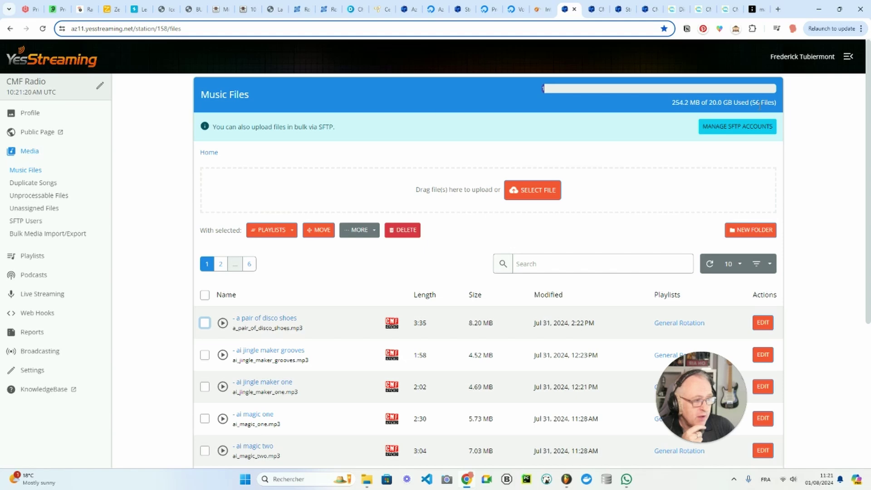
click(672, 106)
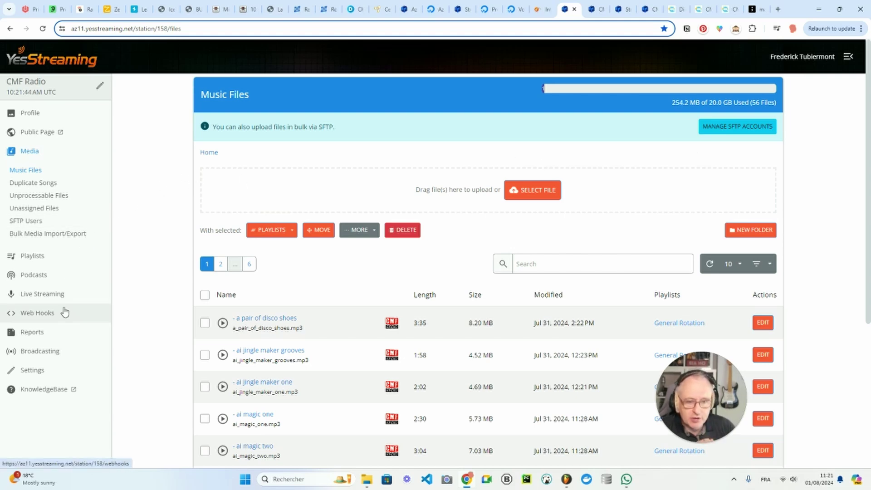
click(54, 294)
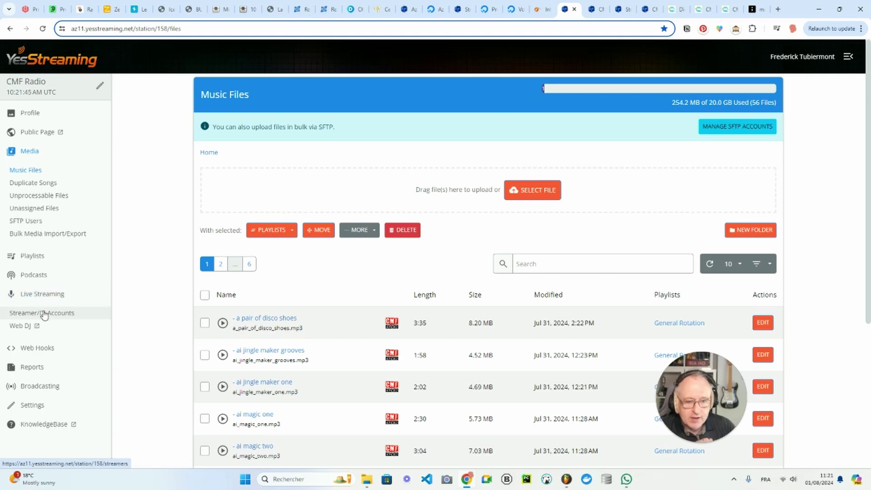
click(23, 327)
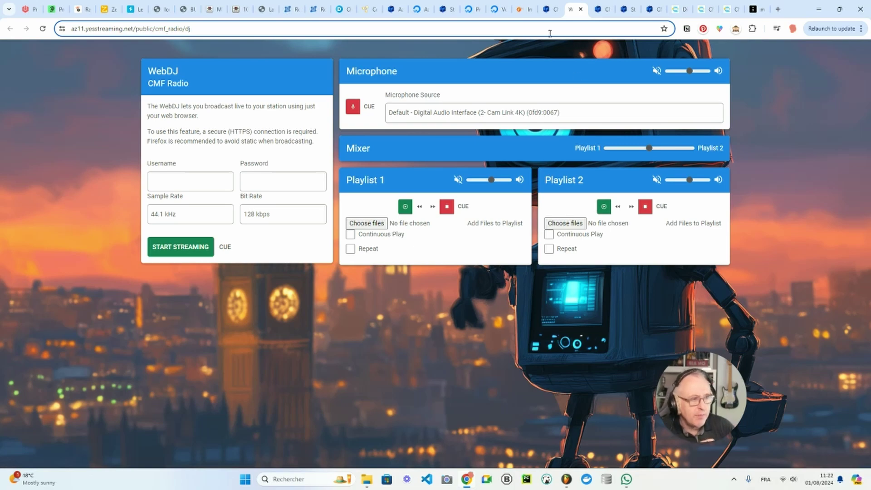
click(550, 10)
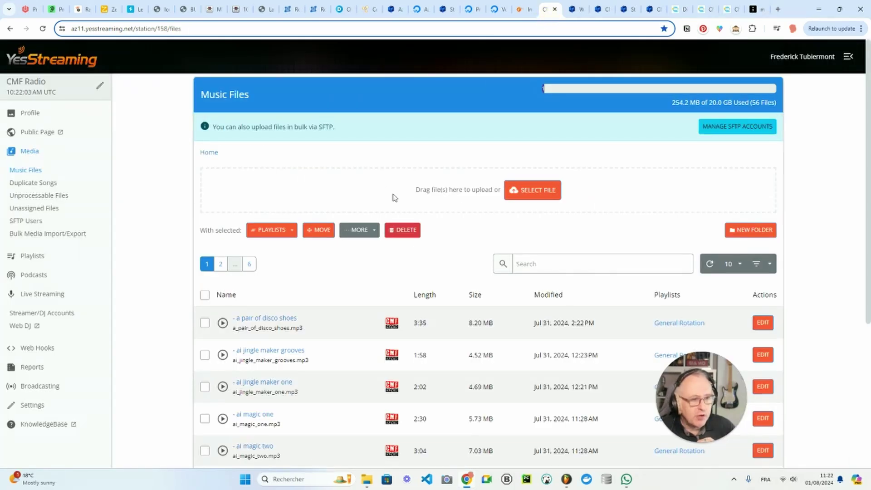
Step: Open Streamer/DJ Accounts and start a new streamer with Add Streamer
click(42, 312)
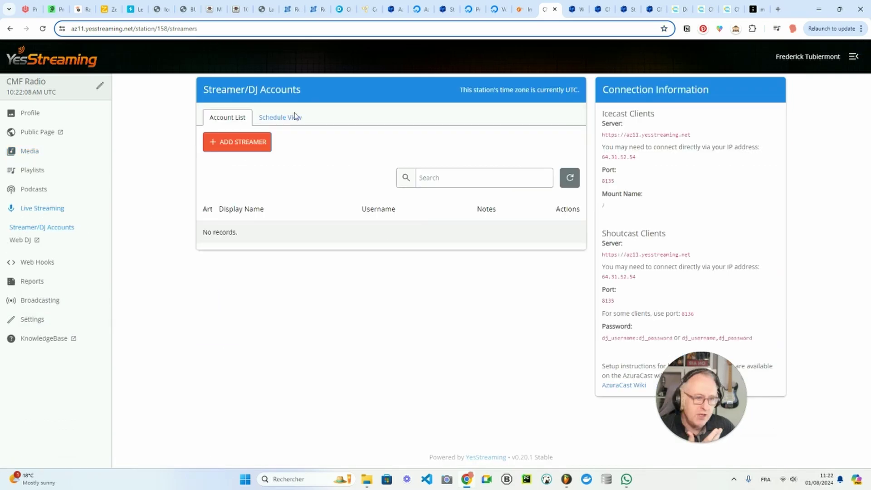
click(259, 144)
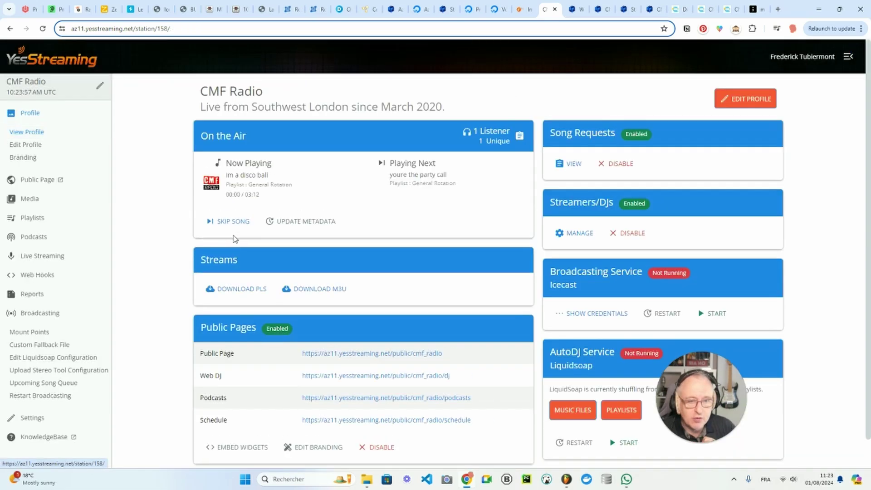
Step: Open the player embed widget, preview the dark theme, then copy the light-theme embed code
scroll(233, 230, down, 2)
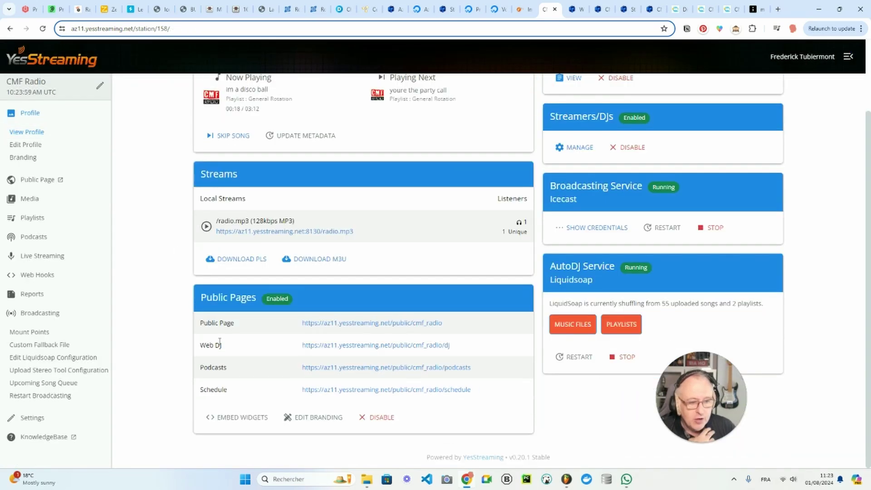
click(229, 423)
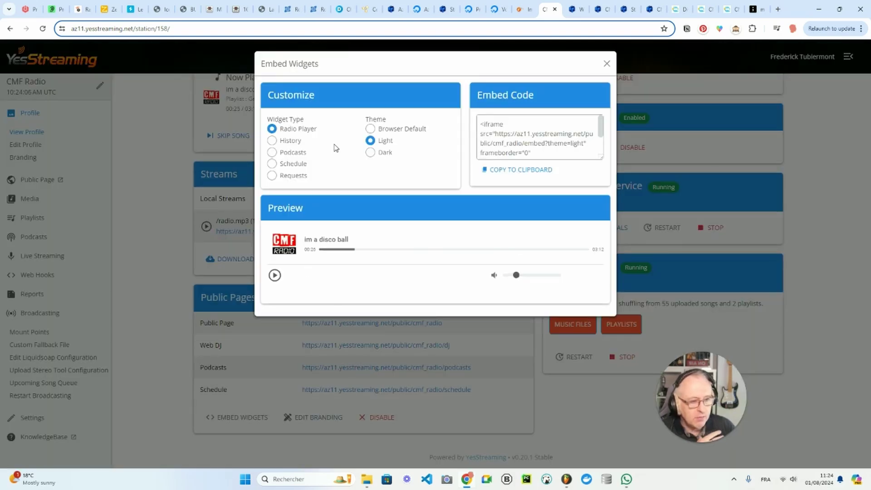
click(371, 152)
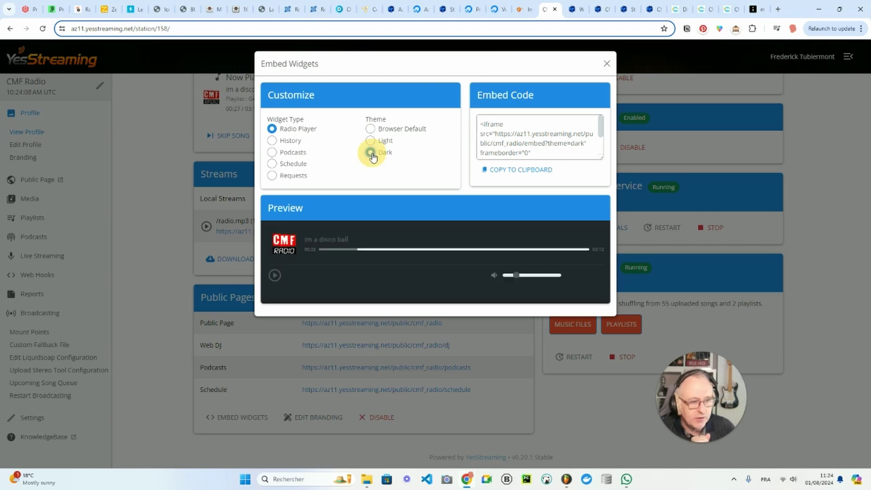
click(370, 140)
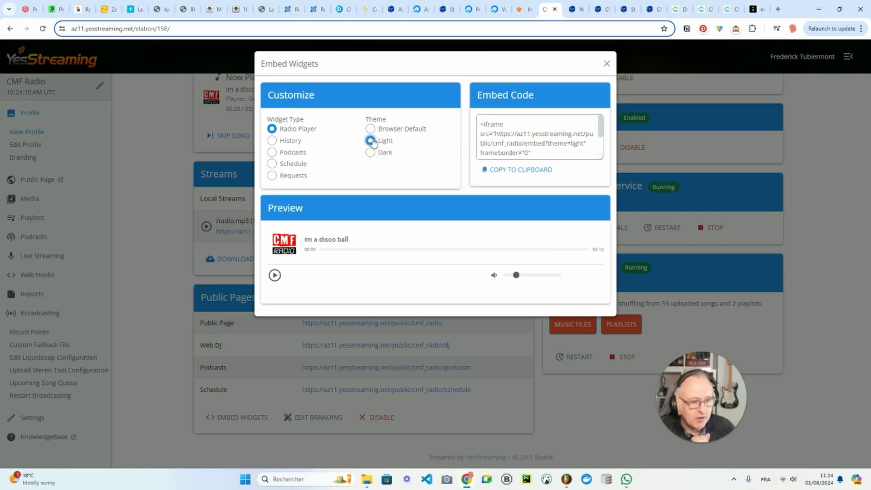
click(508, 170)
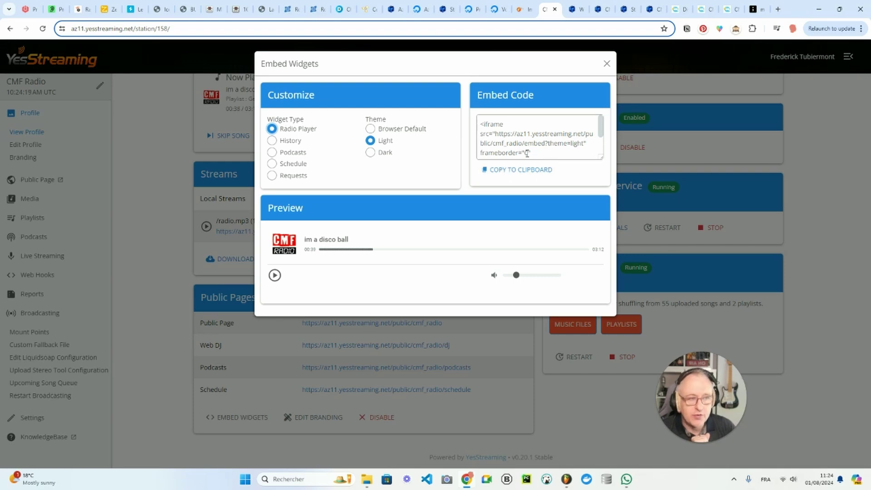
Step: Enlarge the embed code box, select the entire iframe code, and close the Embed Widgets dialog
click(602, 161)
drag(601, 161, 604, 190)
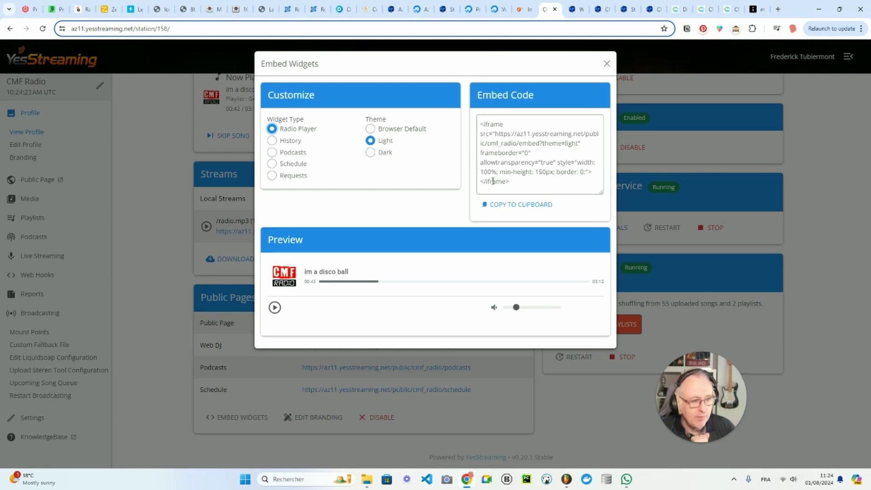
drag(517, 182, 475, 120)
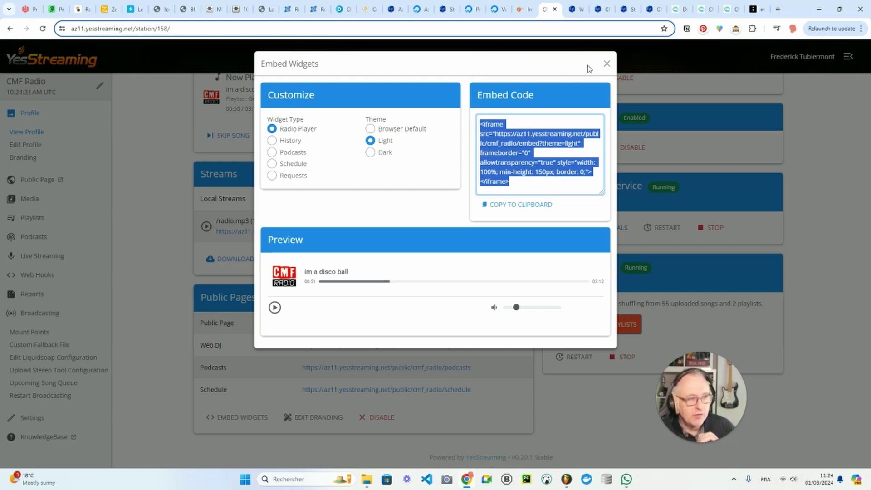
click(607, 63)
scroll(352, 152, up, 2)
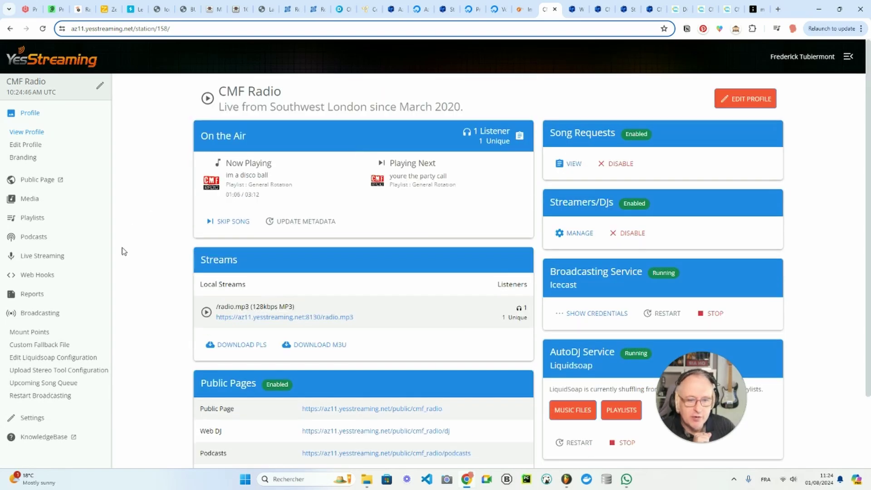
Step: Open Reports > Station Statistics and view the listeners-by-listening-time breakdown
click(49, 298)
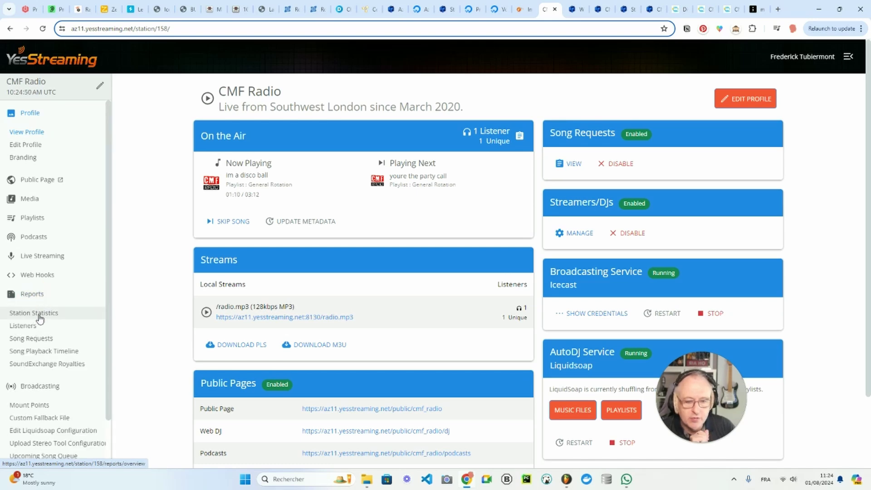
click(41, 313)
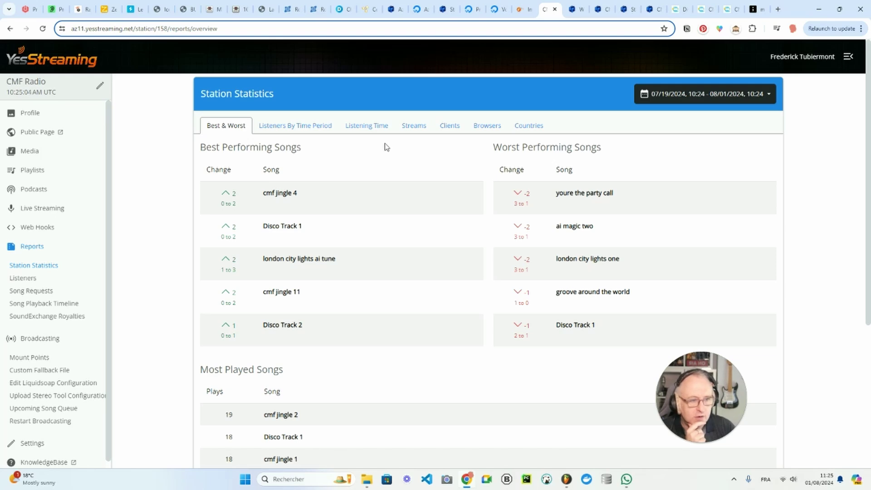
click(381, 131)
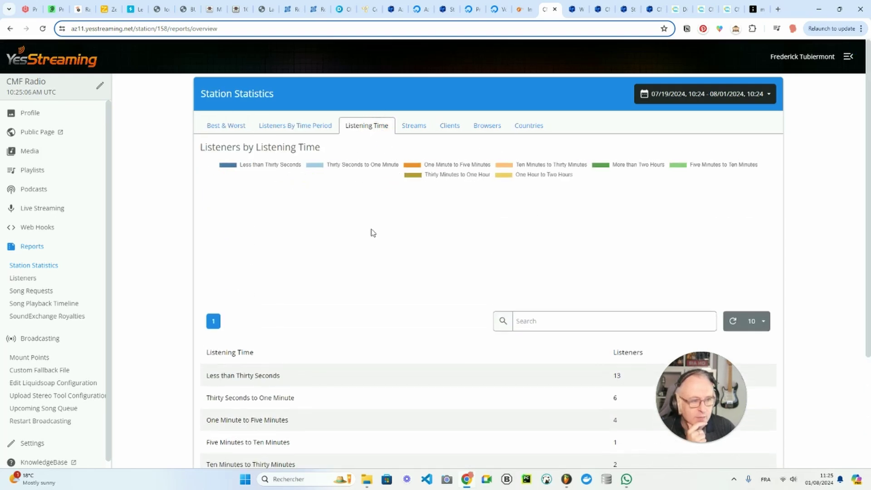
scroll(372, 233, down, 1)
scroll(372, 232, up, 1)
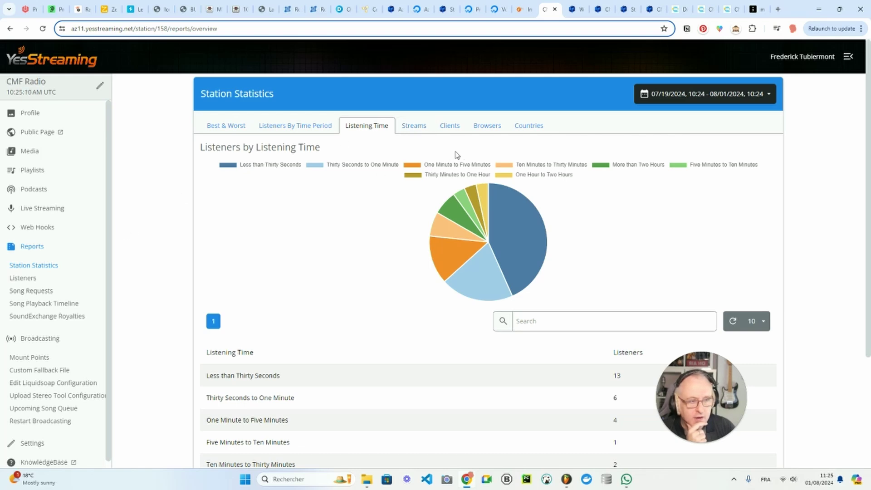
Step: View listener statistics by country, then open the Listeners report
click(522, 135)
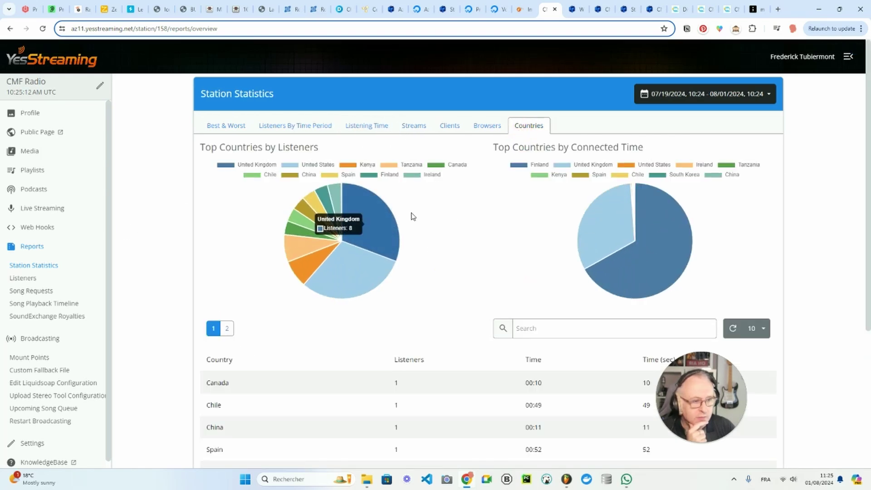
scroll(452, 215, down, 5)
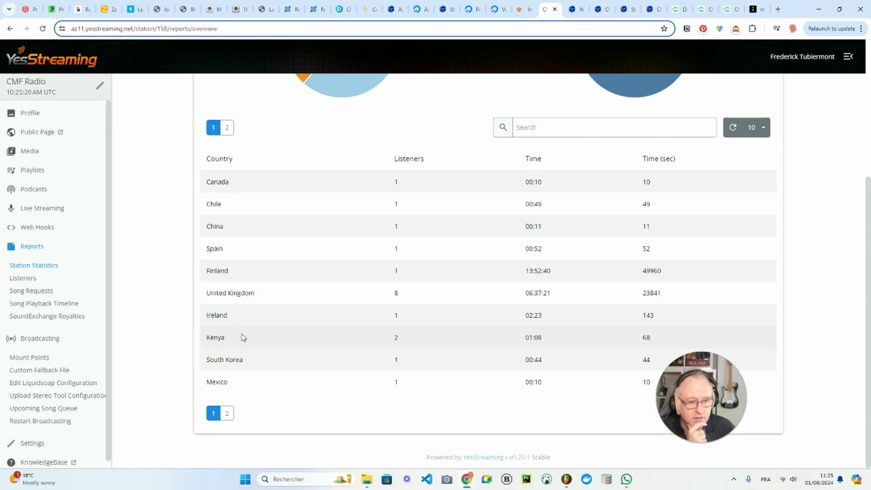
scroll(253, 340, up, 1)
scroll(253, 341, up, 3)
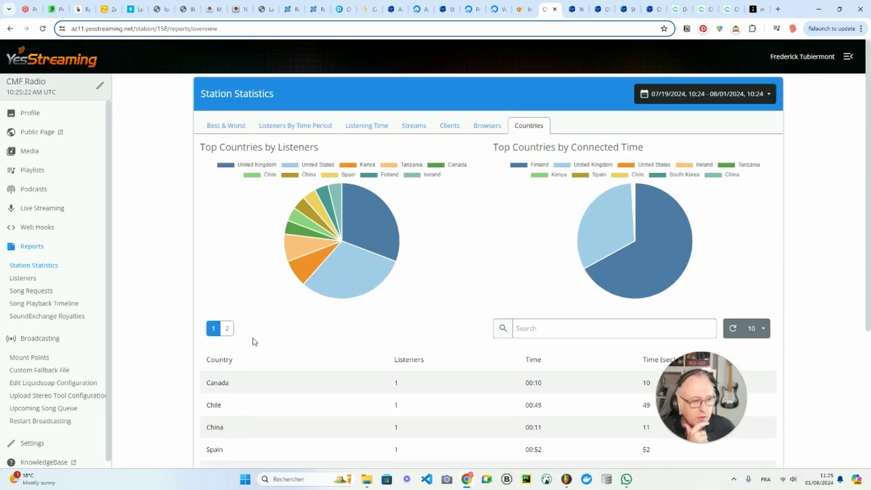
click(60, 282)
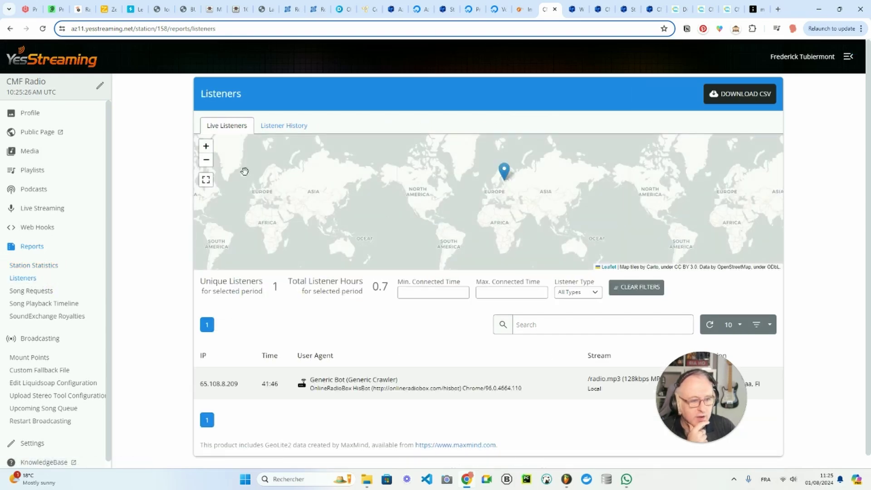
Step: Check the Listener History map, then open the SoundExchange Royalties report for 01/07/2024–31/07/2024
click(284, 133)
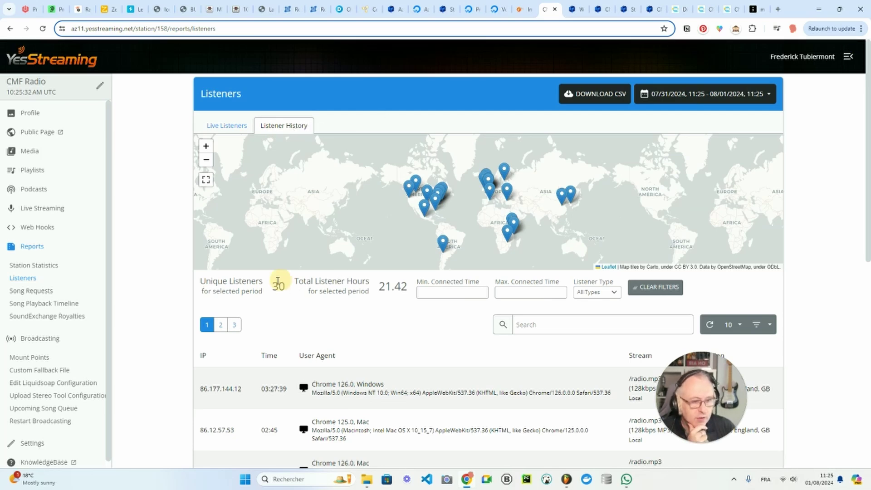
scroll(377, 286, down, 1)
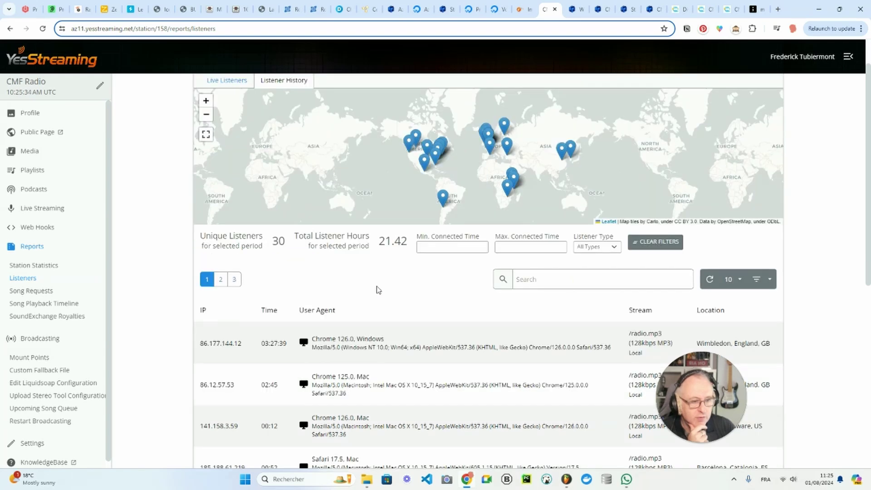
scroll(377, 288, up, 1)
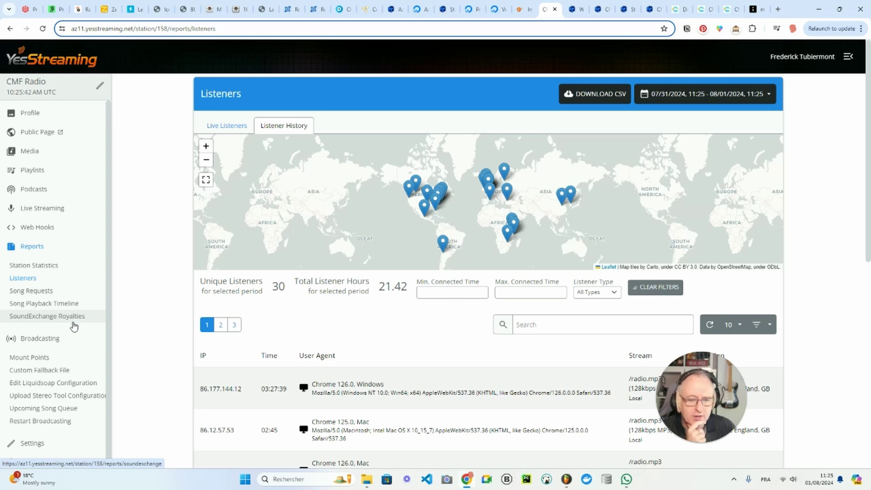
click(55, 321)
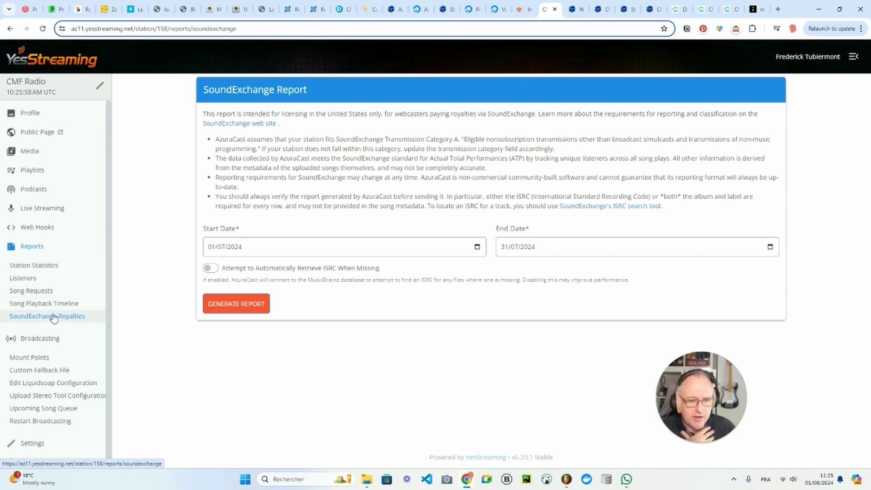
click(31, 116)
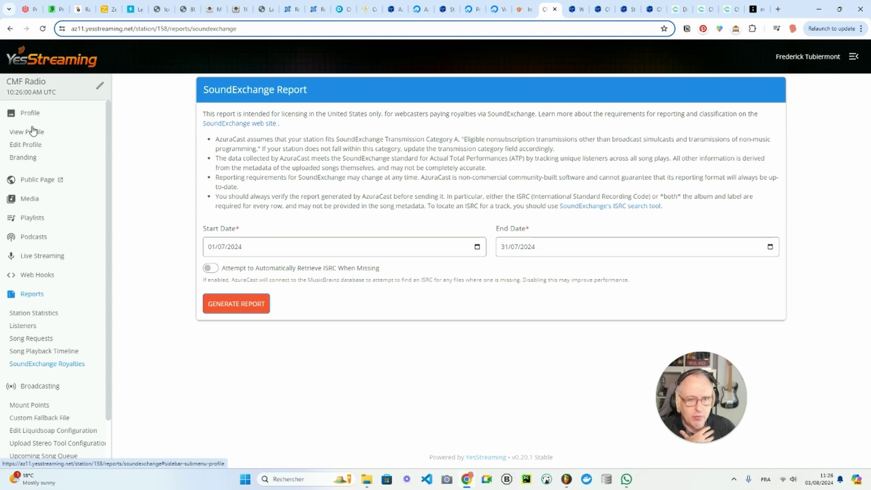
click(30, 131)
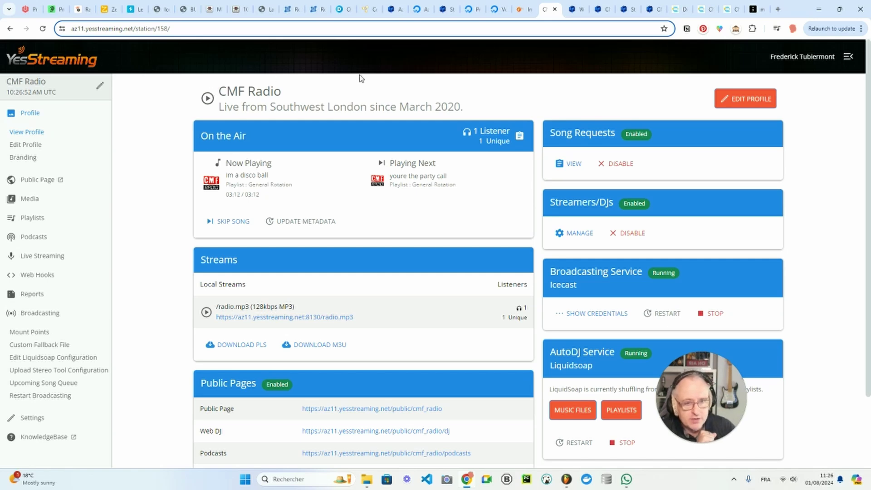
click(522, 9)
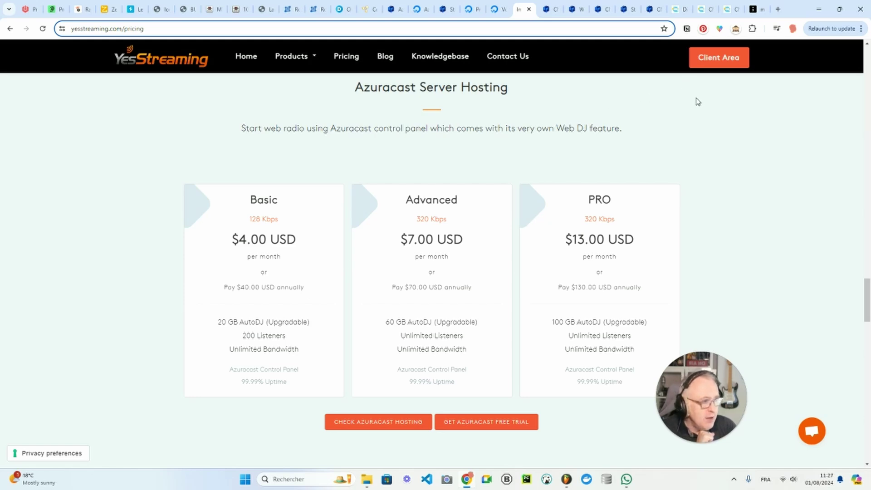
Step: Bring back the tldraw streaming setup diagram listing YesStreaming at $40/year
click(757, 9)
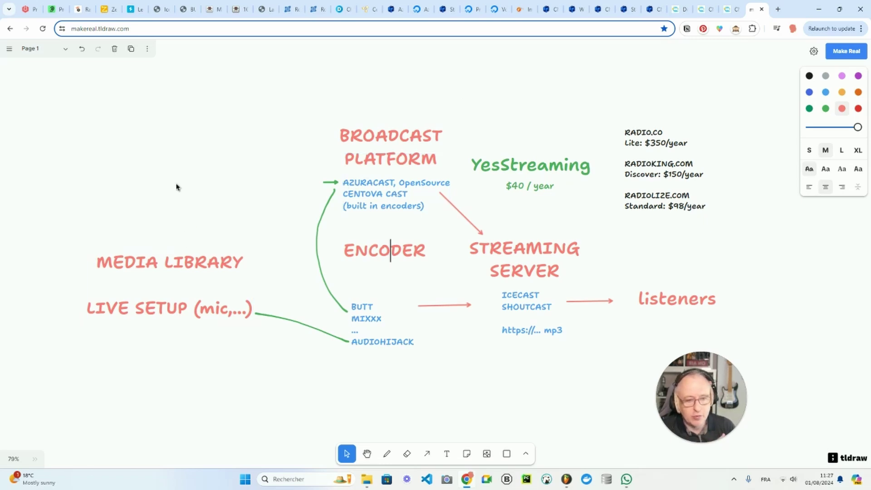
Step: Pan across the radio streaming diagram, then bring up the aijinglemaker.com CMF Radio tab
scroll(150, 318, left, 1)
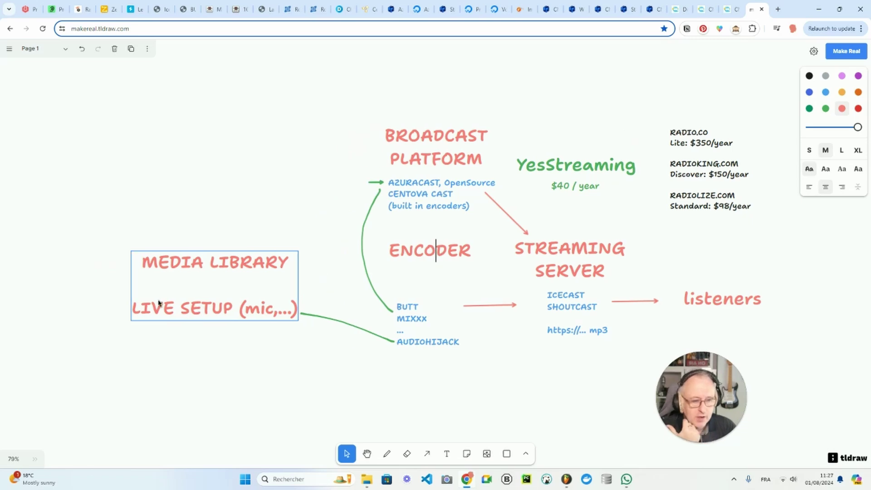
scroll(158, 308, right, 2)
scroll(157, 308, down, 1)
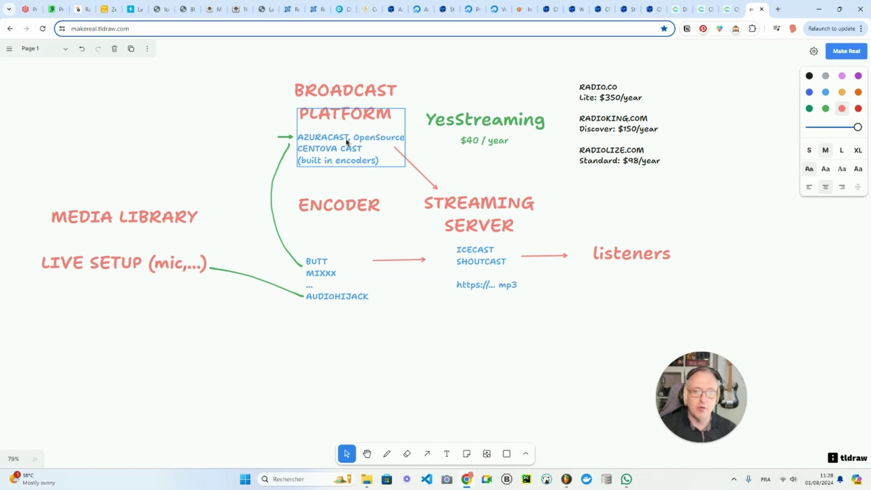
click(702, 10)
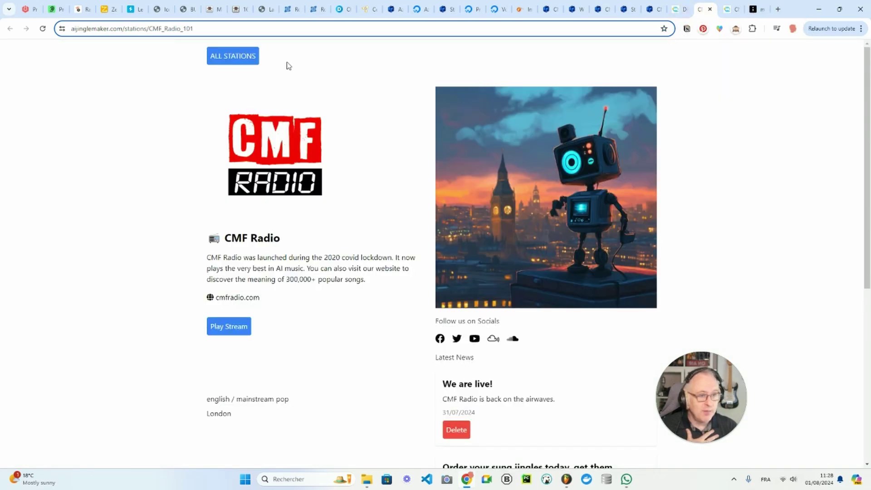
Step: Find the CMF Radio card under All Stations, then browse the $29, $79 and $129 sung jingle packs and demos
click(246, 58)
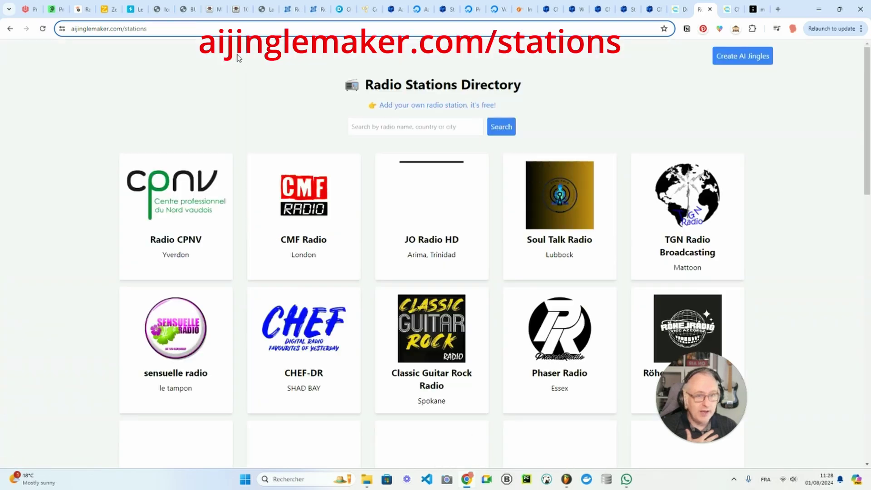
click(319, 208)
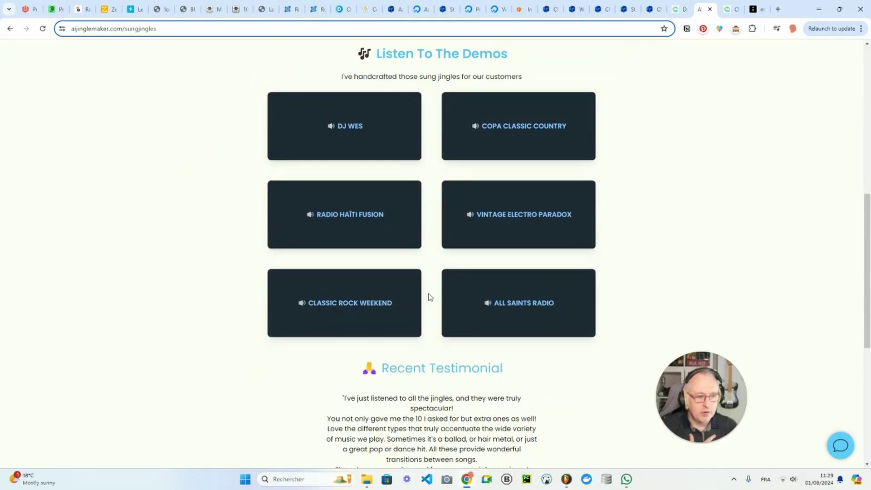
scroll(429, 296, down, 5)
scroll(570, 293, down, 2)
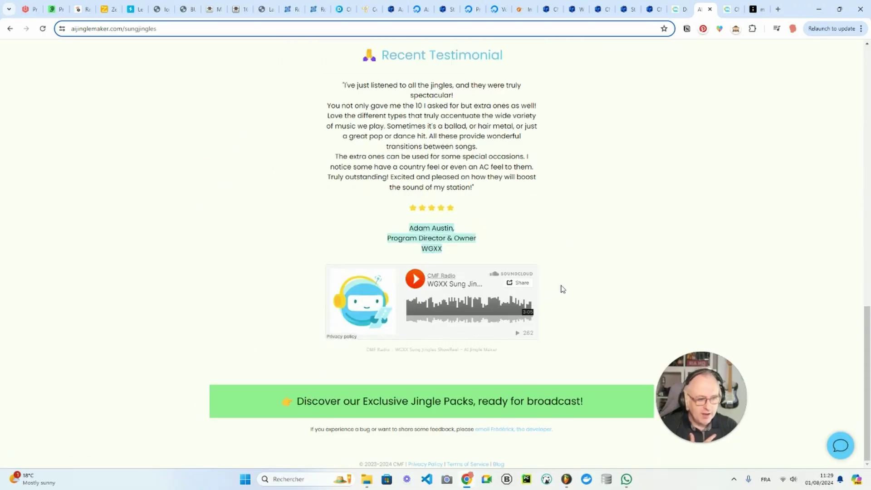
scroll(563, 286, up, 15)
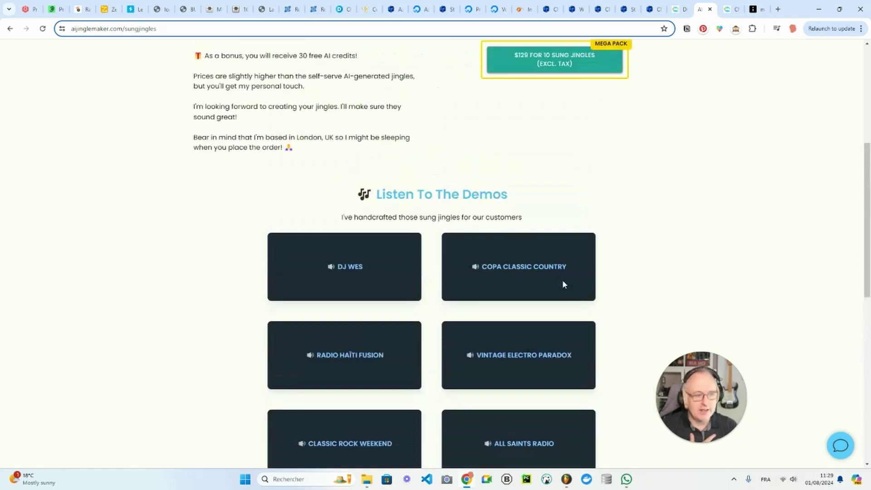